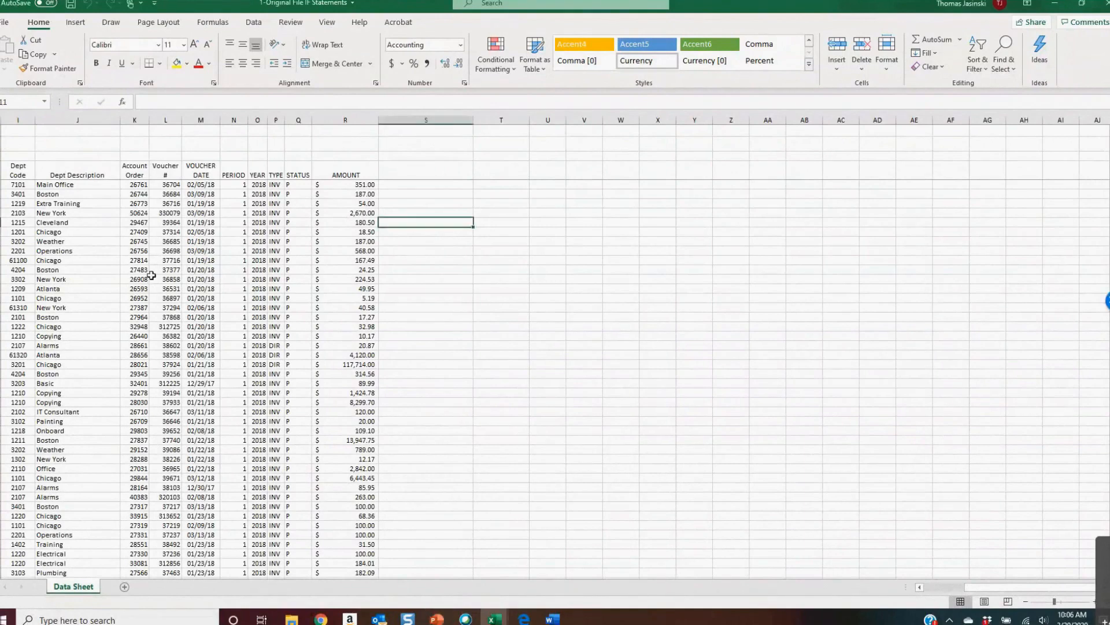
# Browse the data sheet's columns and records to examine the layout and extent of the data
pyautogui.hotkey('ctrl', 'Down')
pyautogui.hotkey('ctrl', 'Up')
pyautogui.press('Left')
pyautogui.press('Left')
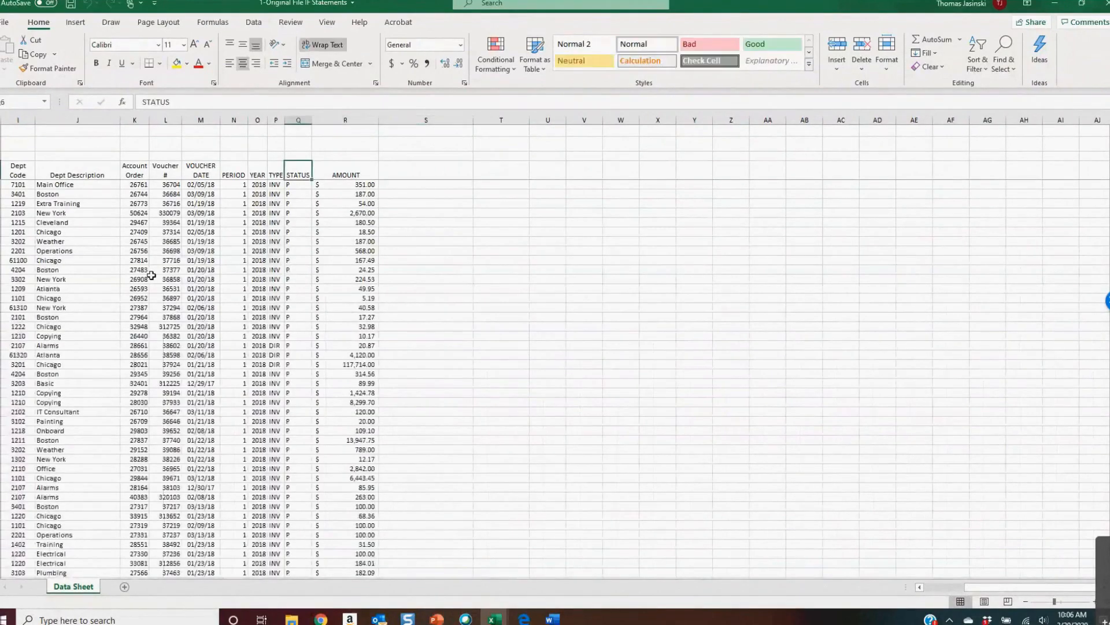
pyautogui.scroll(-15, 151, 275)
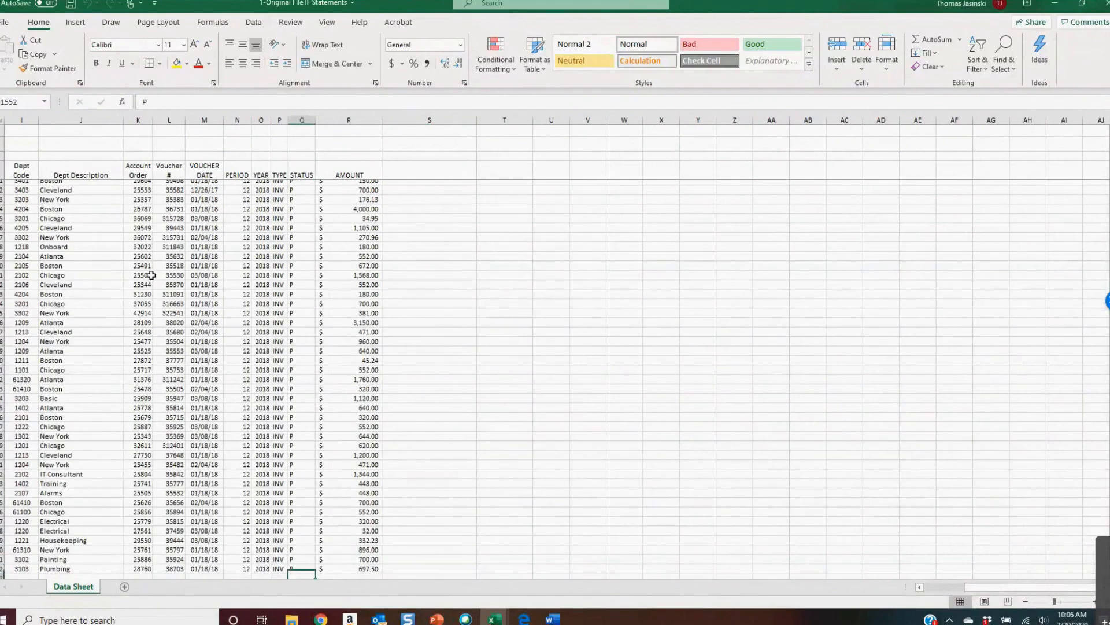
pyautogui.press('Up')
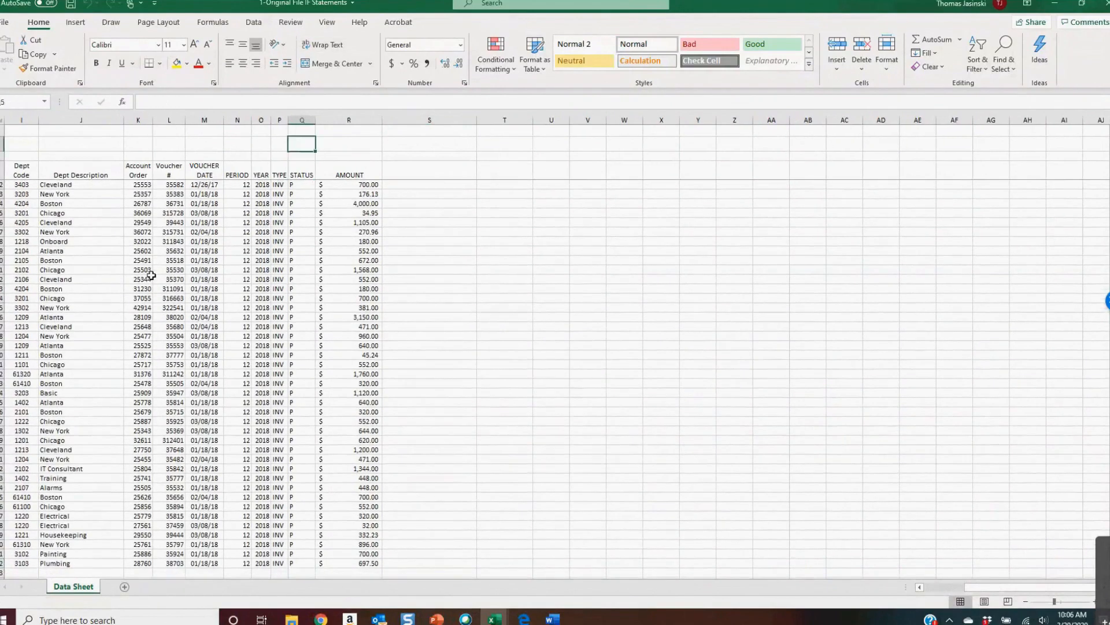
pyautogui.press('Down')
pyautogui.press('Down')
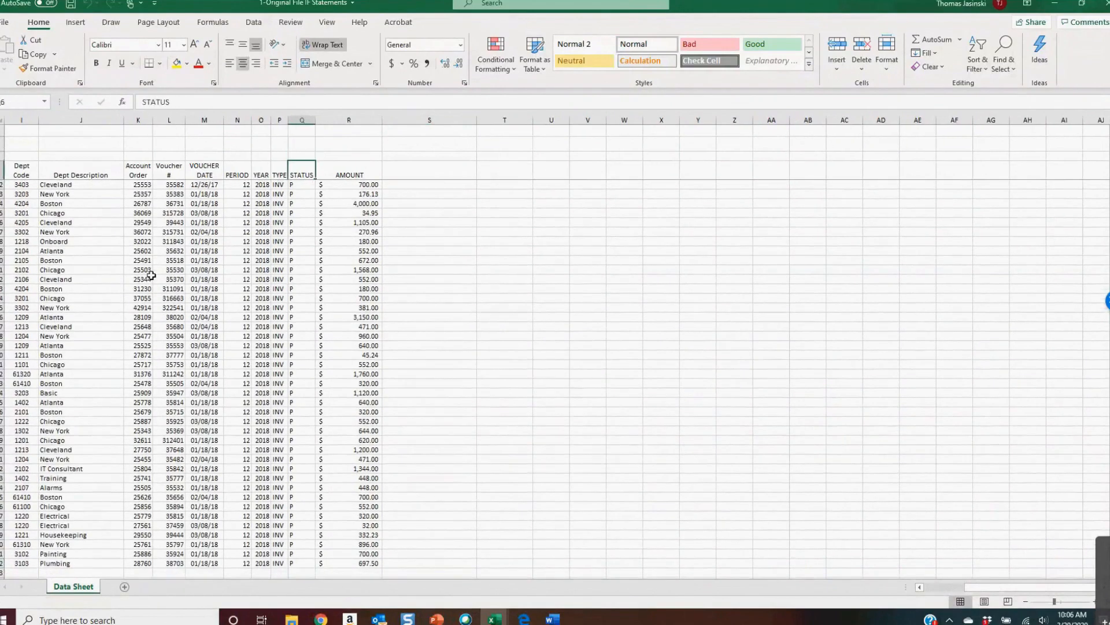
pyautogui.press('Right')
pyautogui.press('Right')
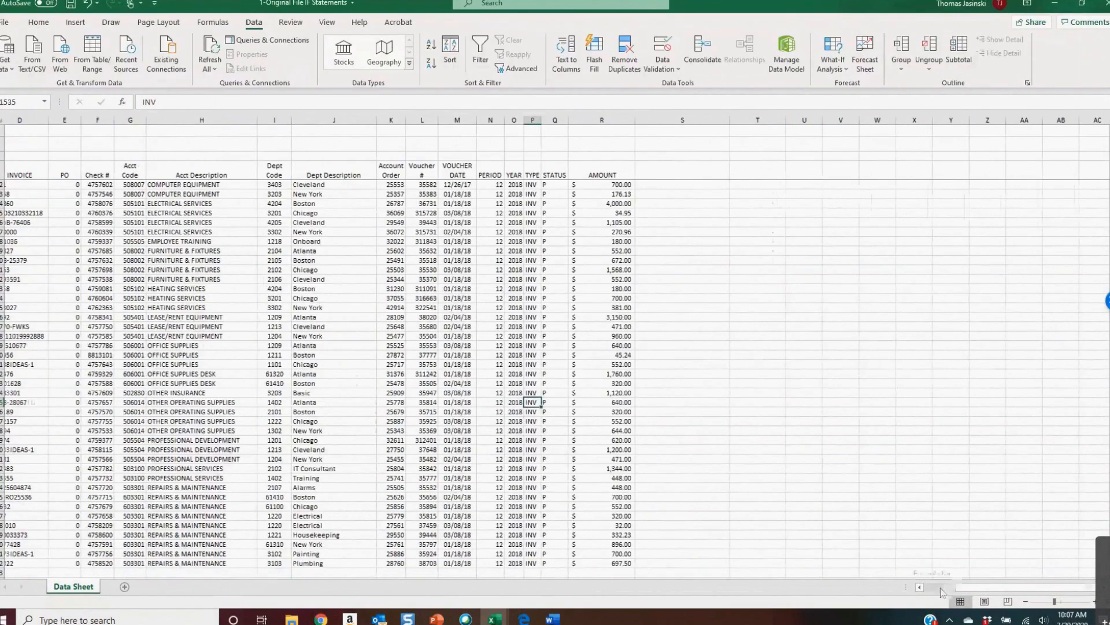
# Turn on filtering for the data and filter the Acct Description column to show only COMPUTER EQUIPMENT records
pyautogui.click(941, 589)
pyautogui.click(87, 3)
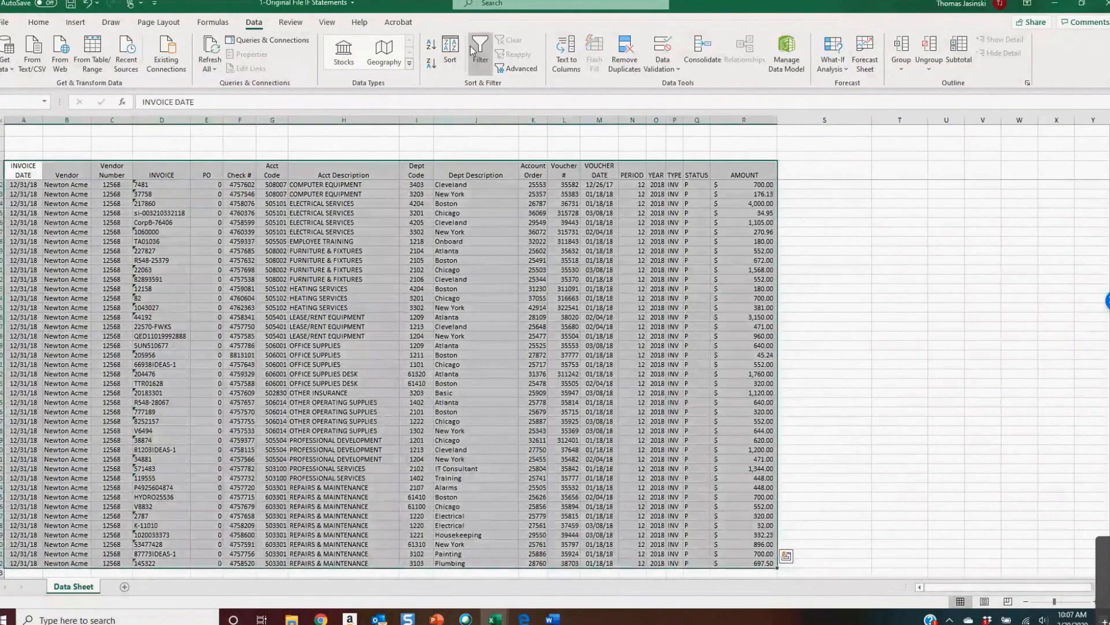
pyautogui.click(479, 52)
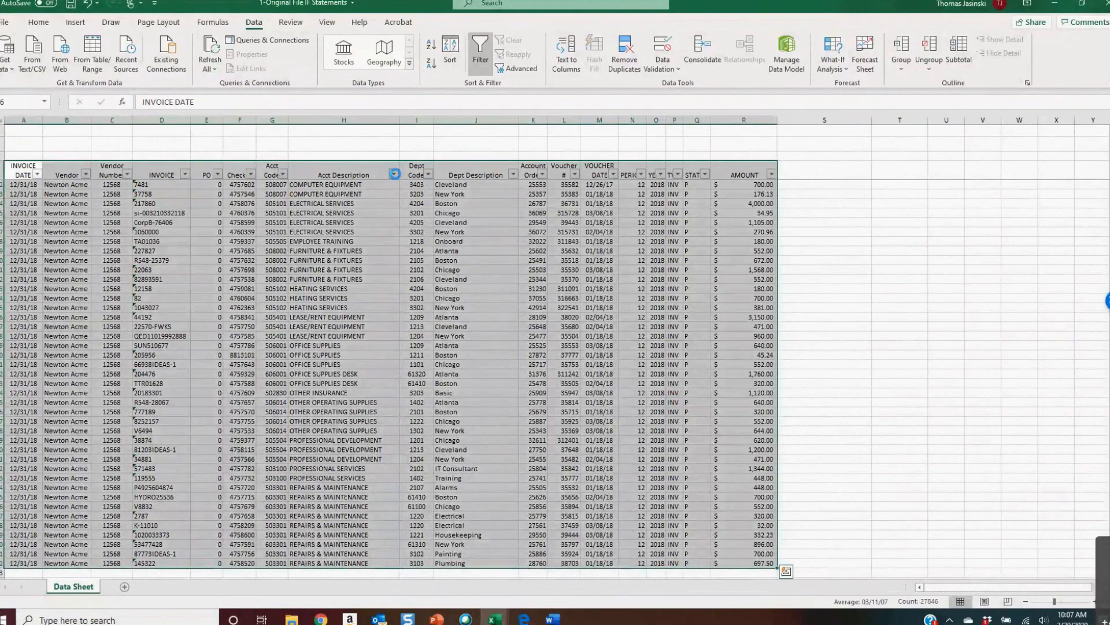
pyautogui.click(394, 174)
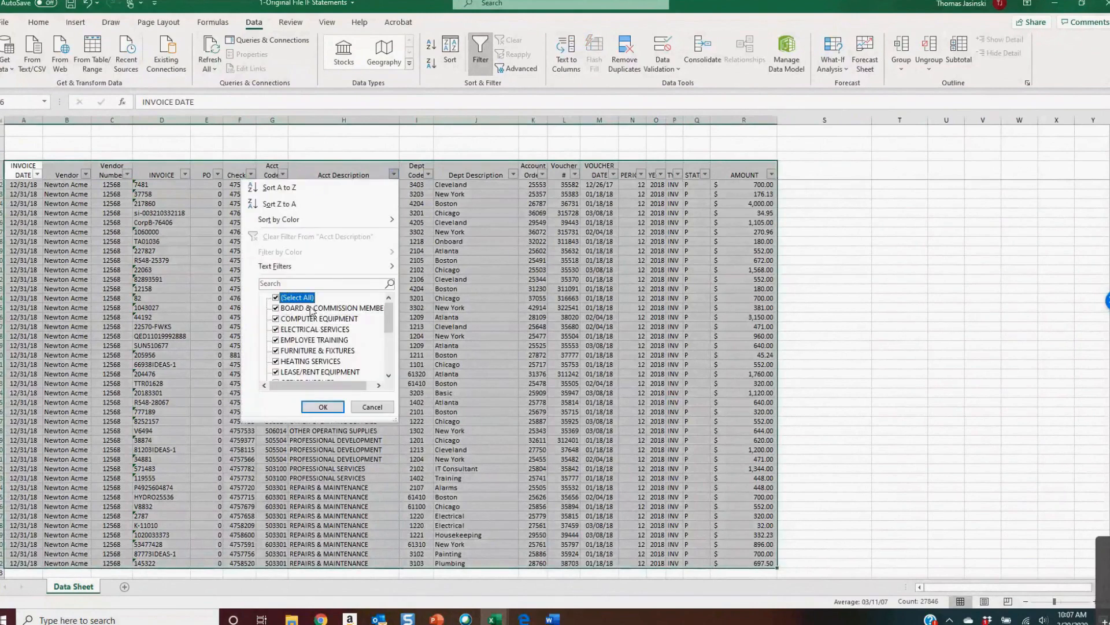
pyautogui.click(297, 297)
pyautogui.click(319, 318)
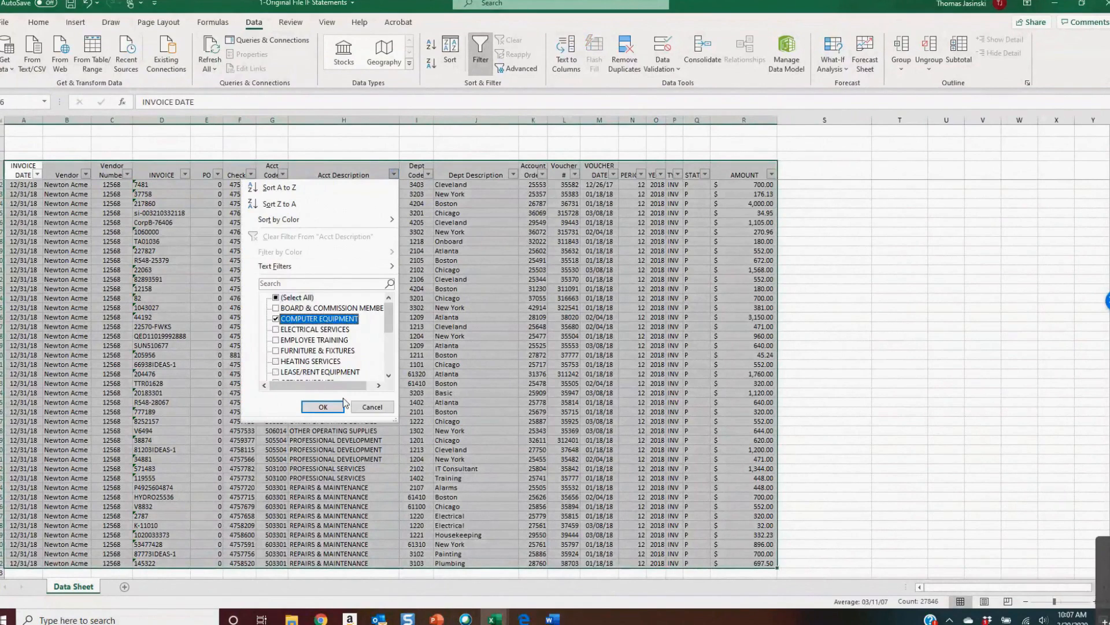
pyautogui.click(323, 406)
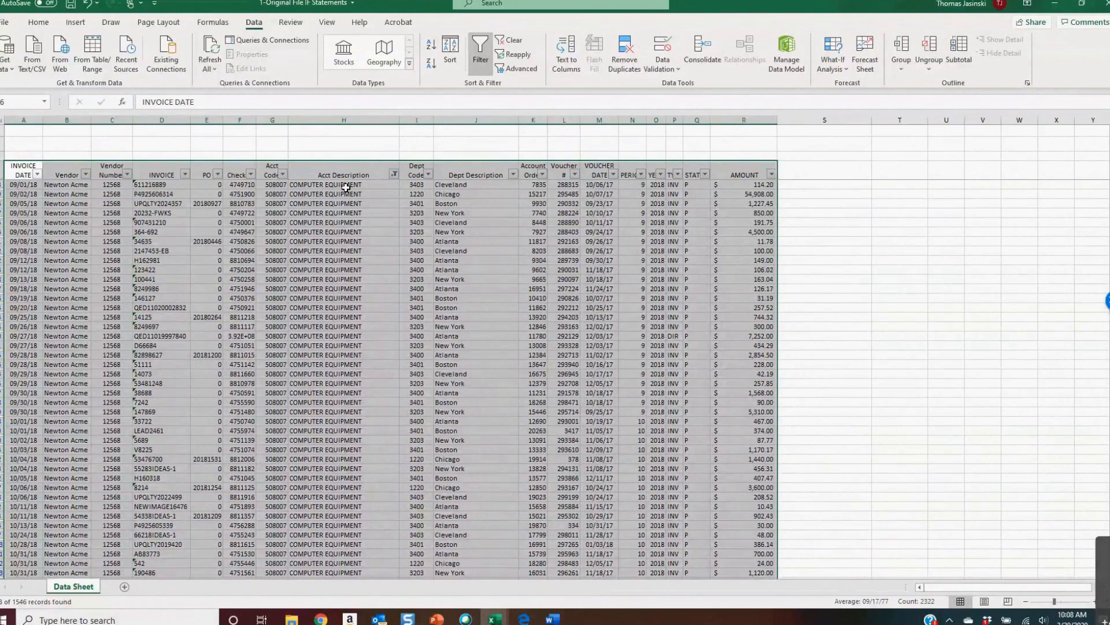
# Reopen the Acct Description filter without changing it, then turn filtering off for the data
pyautogui.click(394, 174)
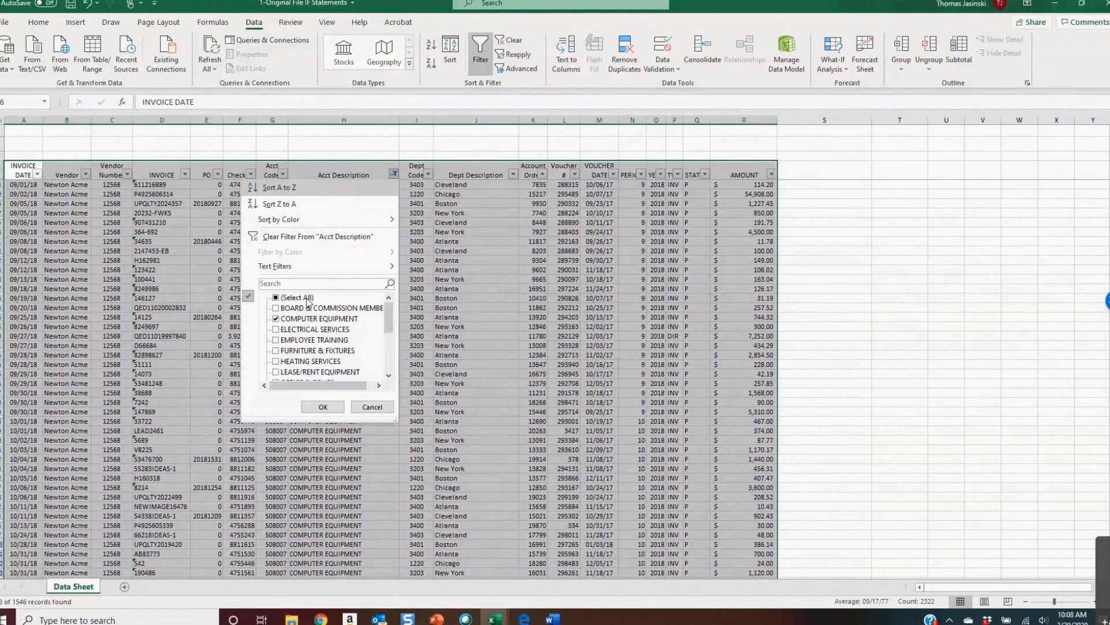
pyautogui.click(372, 407)
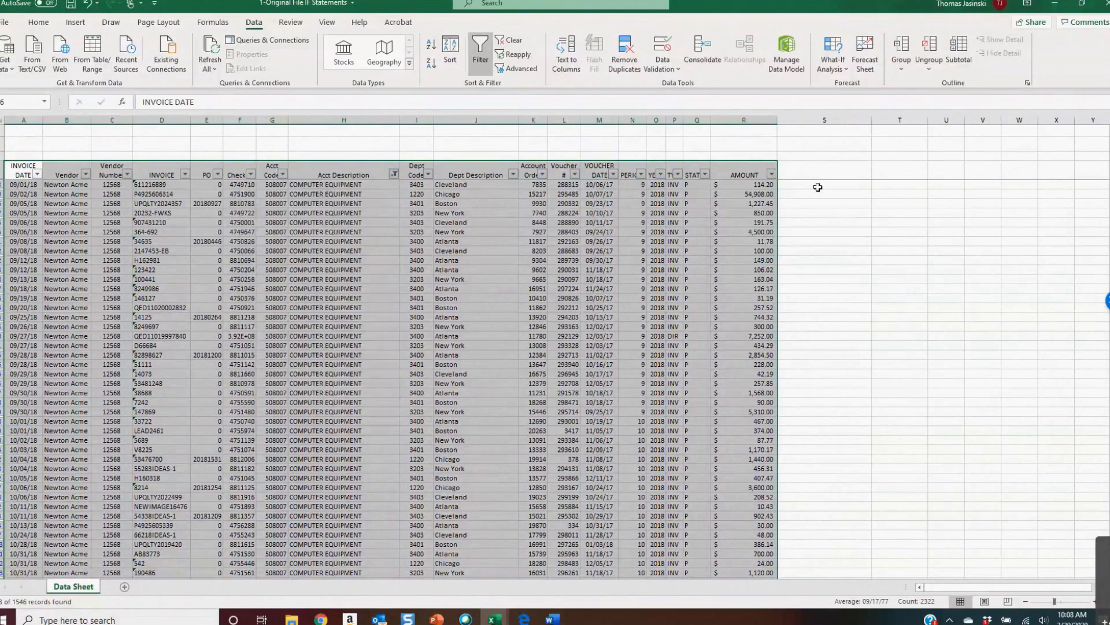
pyautogui.click(817, 187)
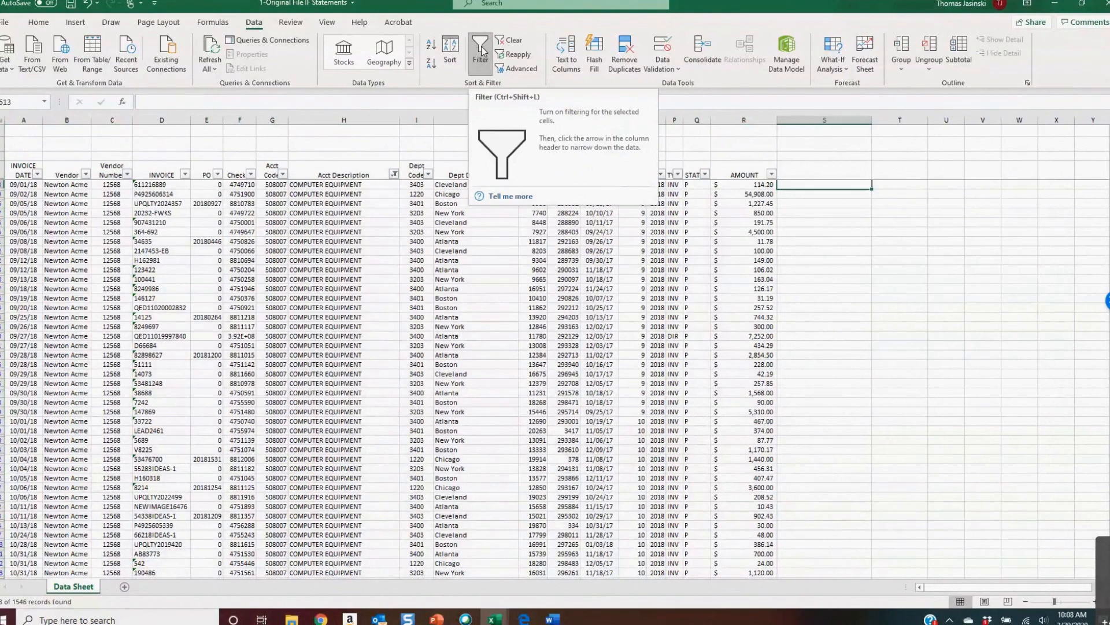
pyautogui.click(482, 50)
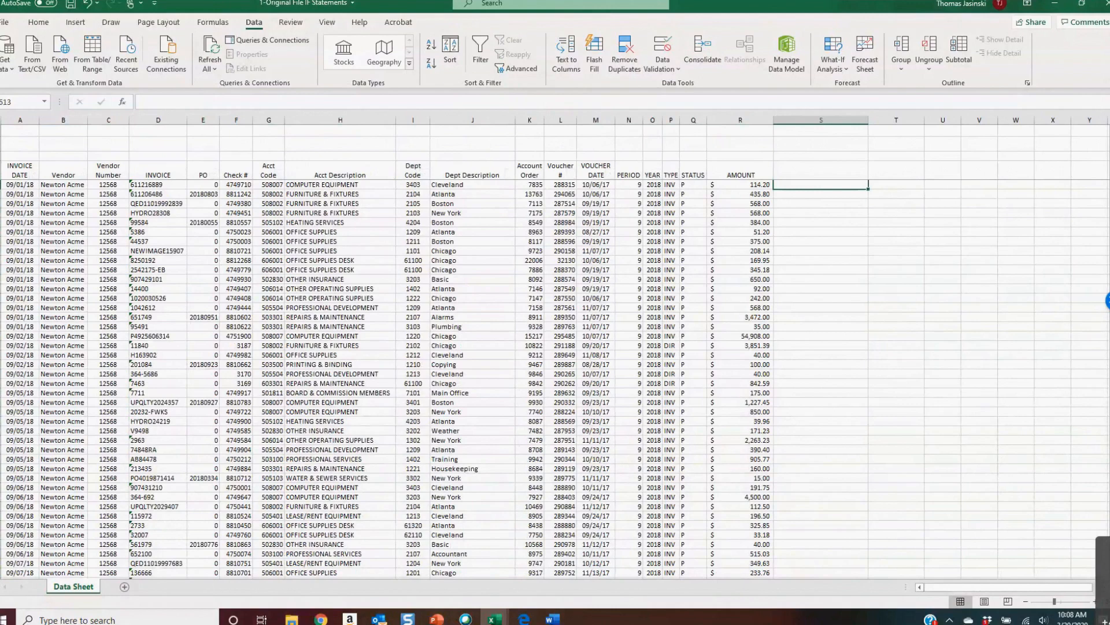
# Hide the formula bar and then show it again
pyautogui.click(437, 619)
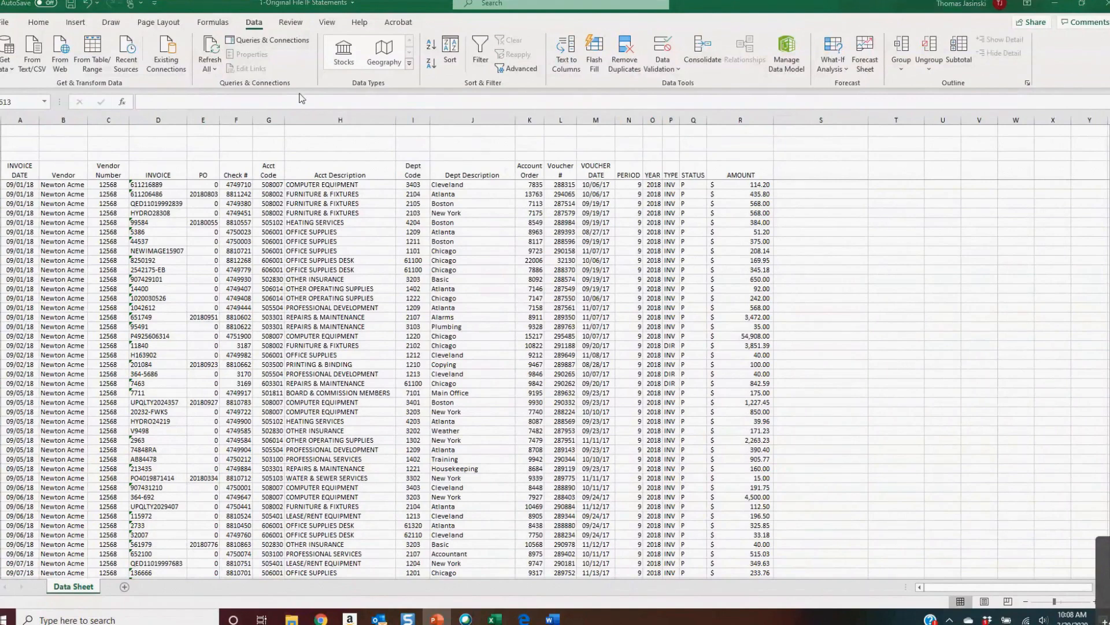
pyautogui.click(327, 24)
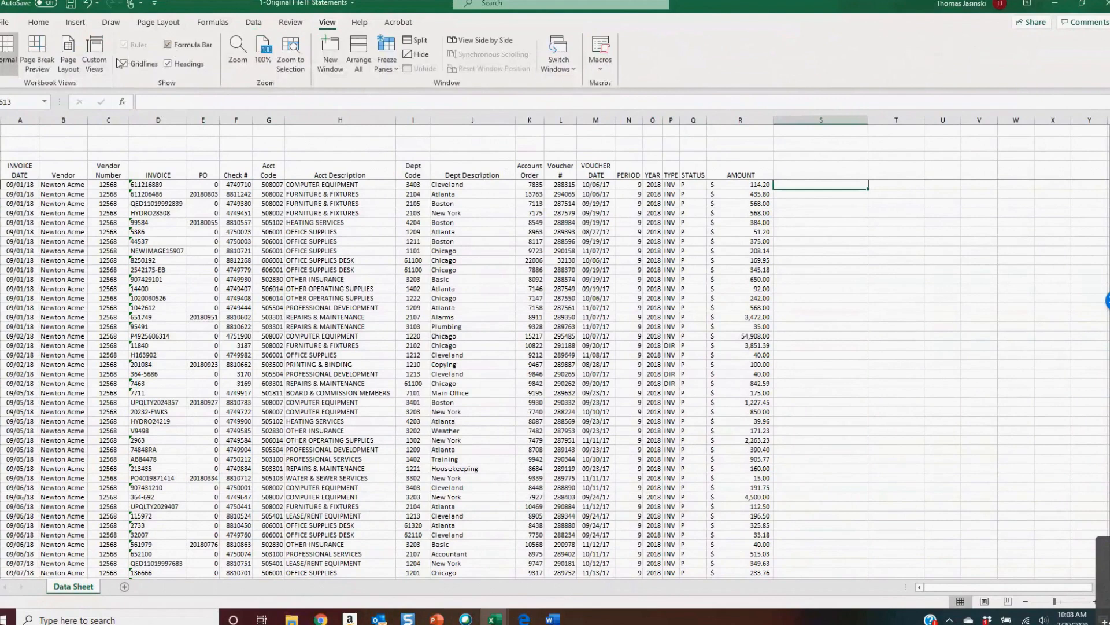
pyautogui.click(190, 46)
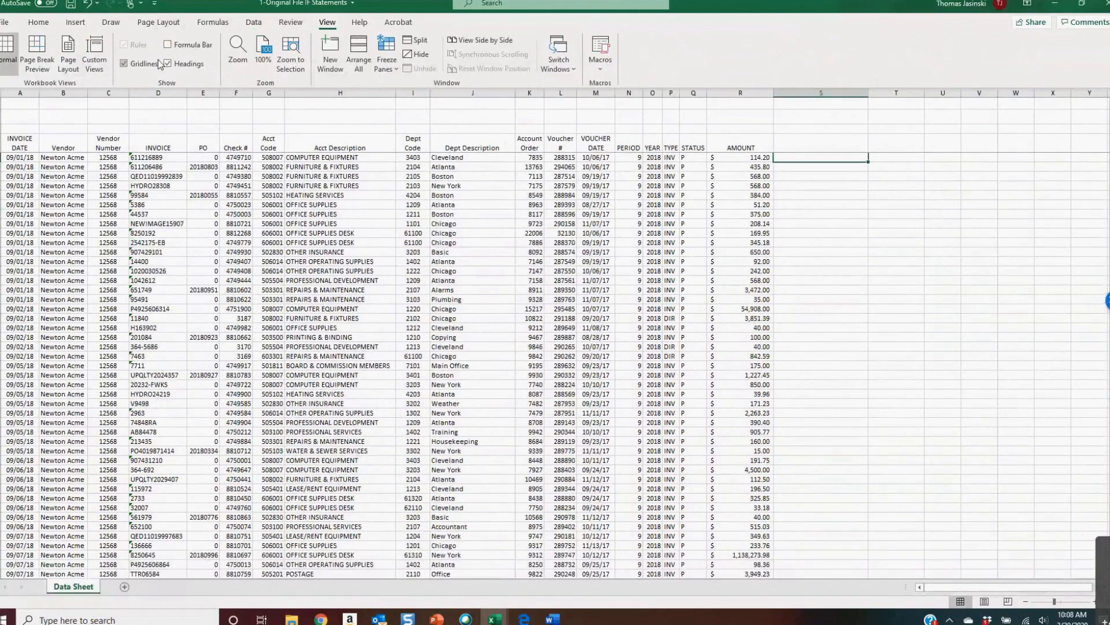
pyautogui.click(169, 47)
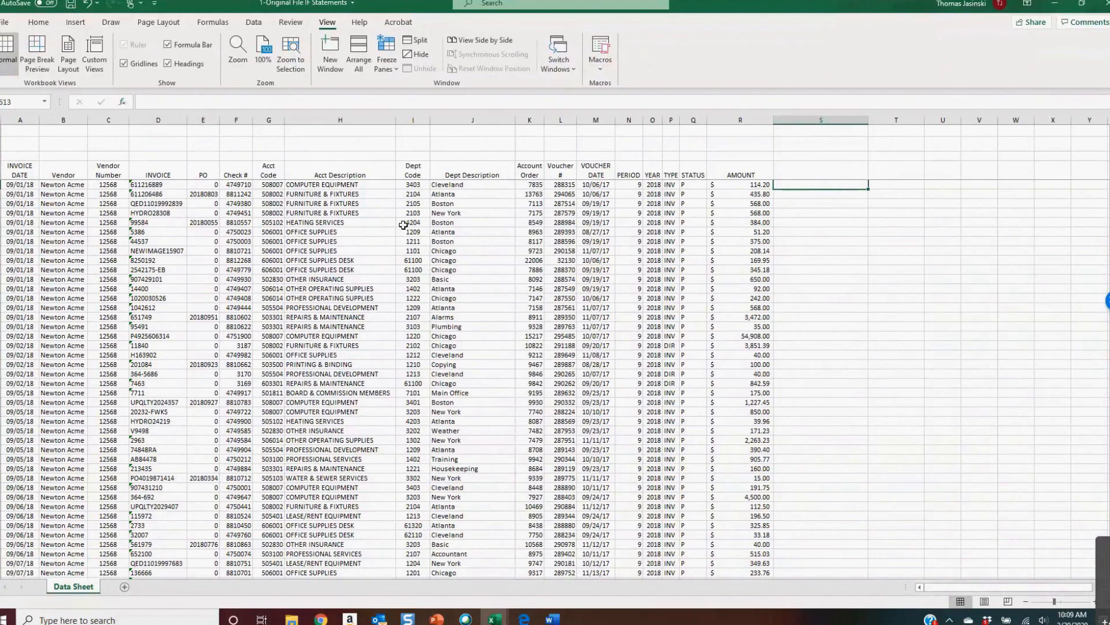
# Select cell S7 beside the first data row and open the Insert Function dialog
pyautogui.click(371, 154)
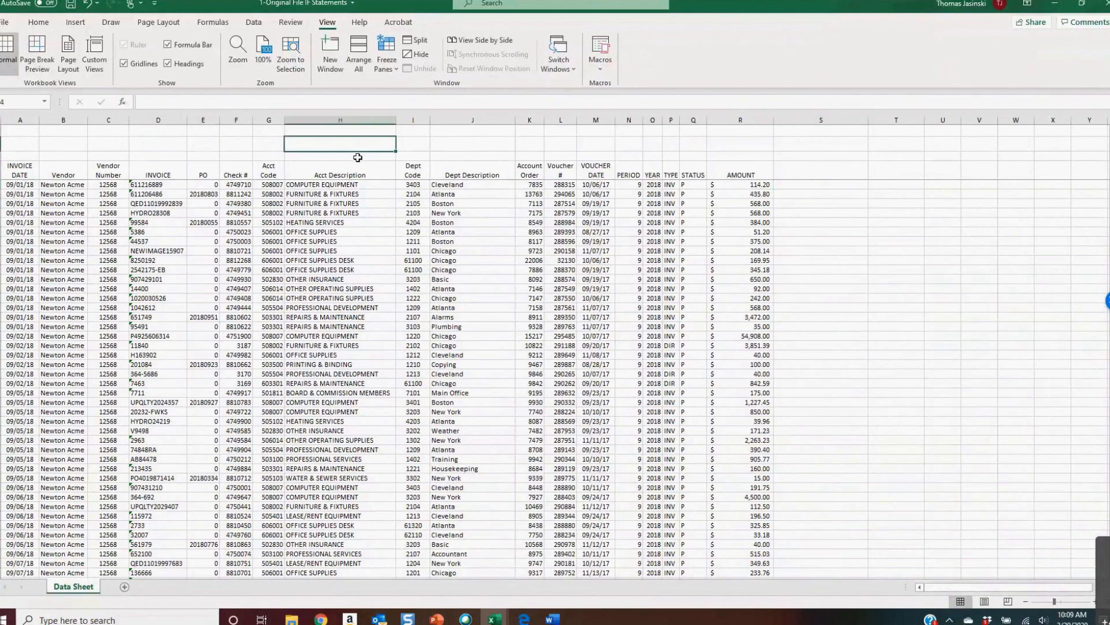
pyautogui.click(810, 186)
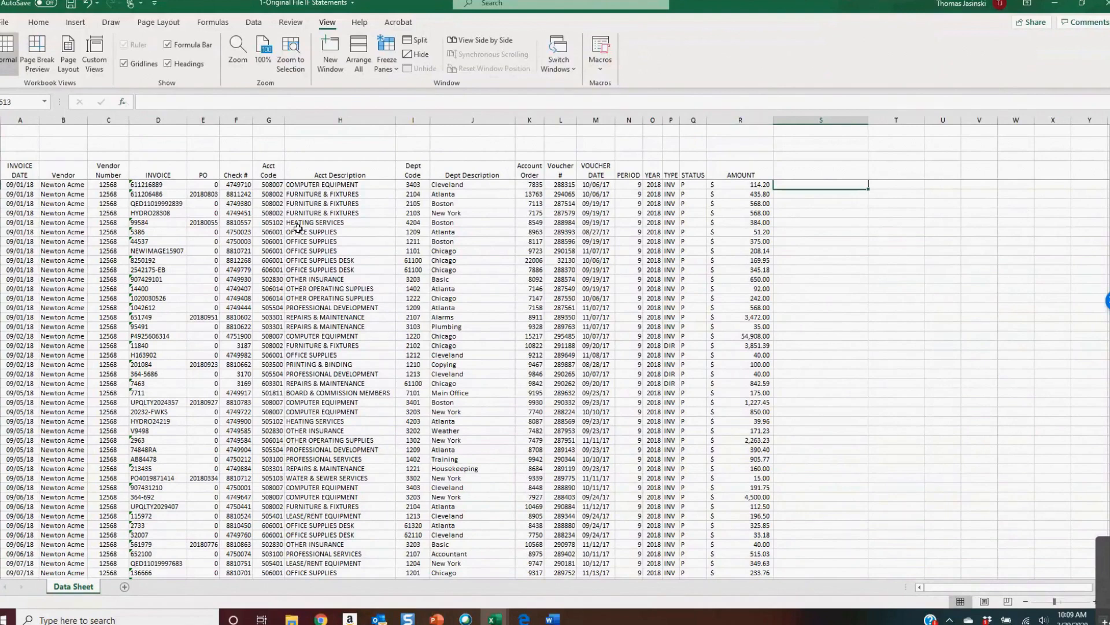
pyautogui.scroll(10, 298, 228)
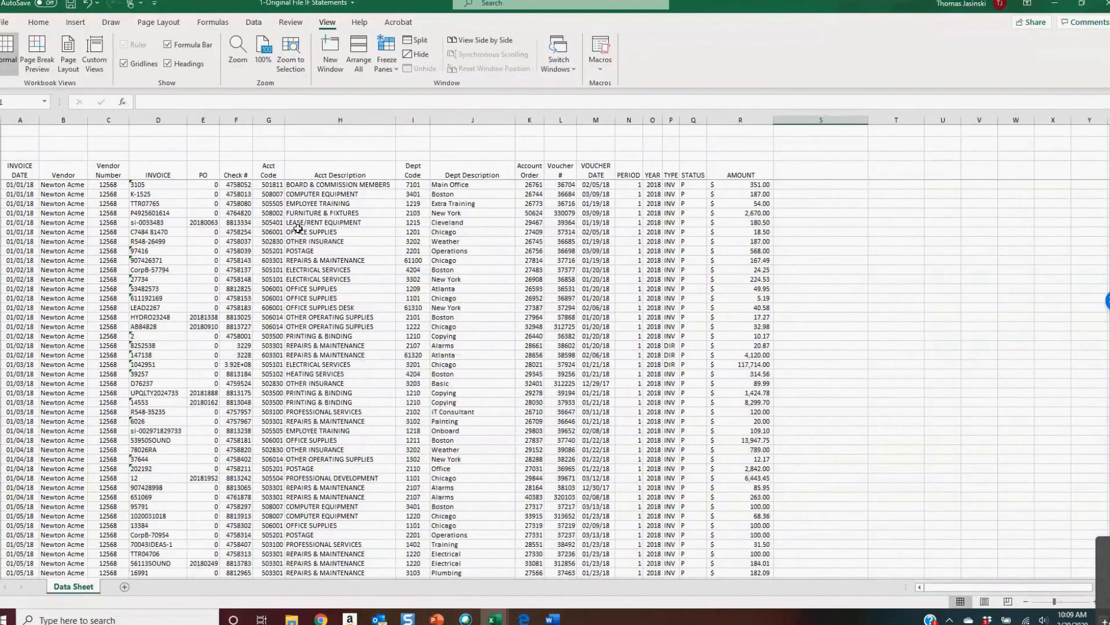
pyautogui.press('Left')
pyautogui.press('Down')
pyautogui.press('Right')
pyautogui.click(124, 104)
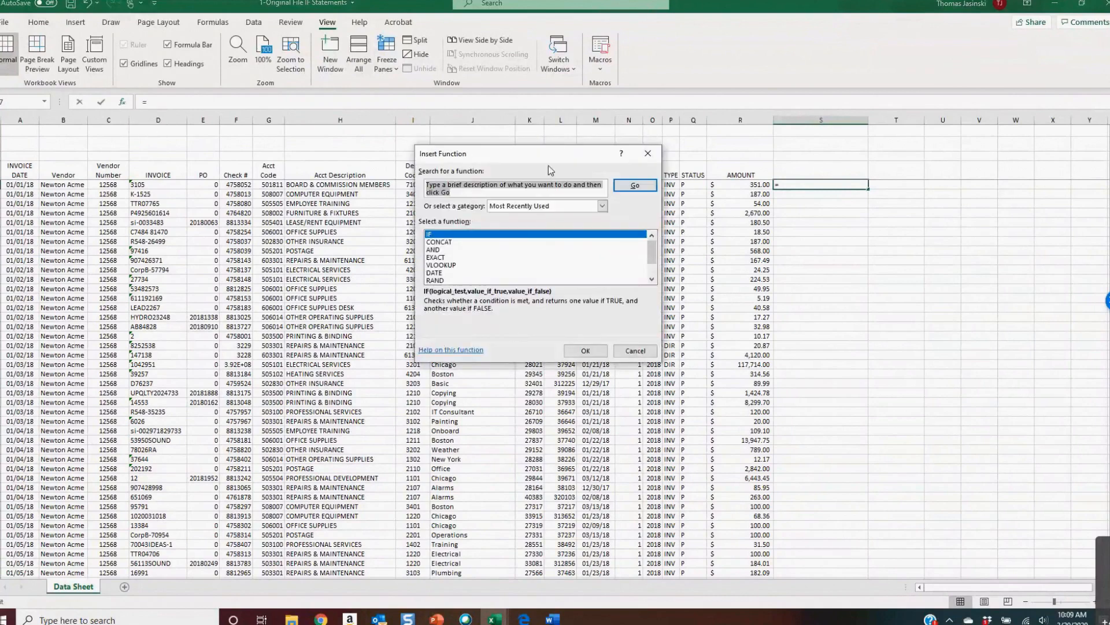
# Browse the function categories, viewing the Statistical and All function lists
pyautogui.click(546, 210)
pyautogui.click(522, 221)
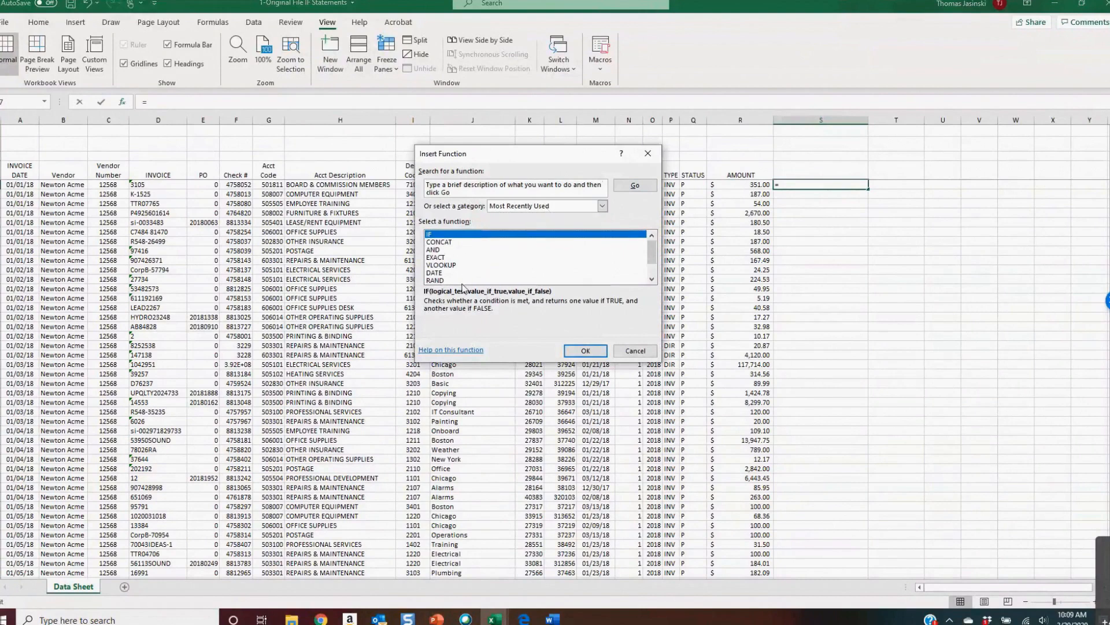
pyautogui.moveTo(654, 247)
pyautogui.mouseDown()
pyautogui.moveTo(654, 267)
pyautogui.moveTo(654, 248)
pyautogui.mouseUp()
pyautogui.click(602, 206)
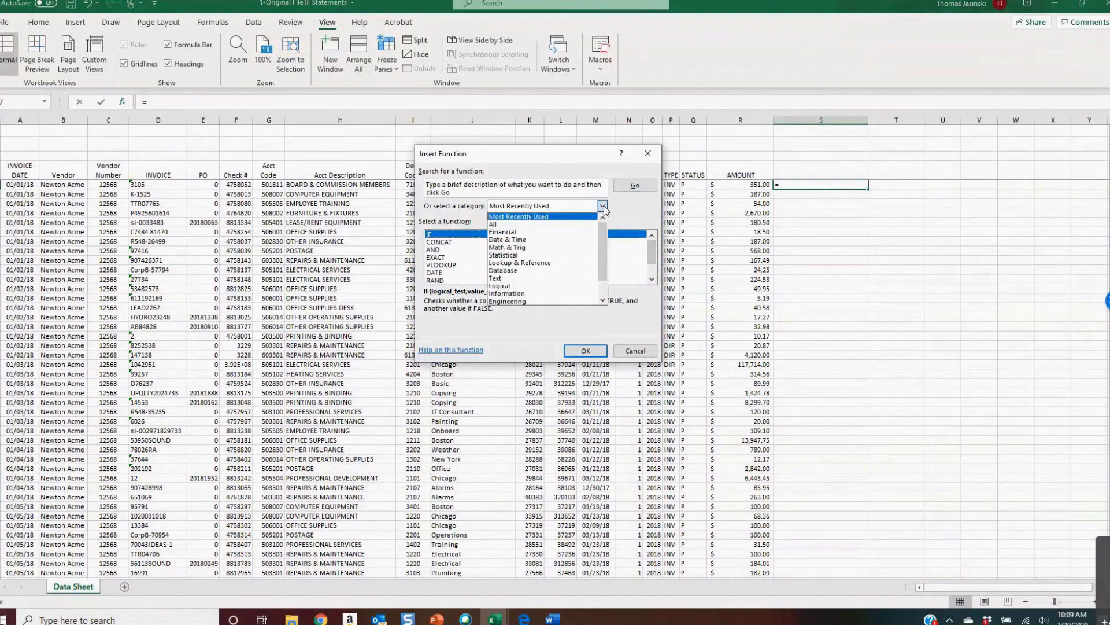
pyautogui.click(527, 256)
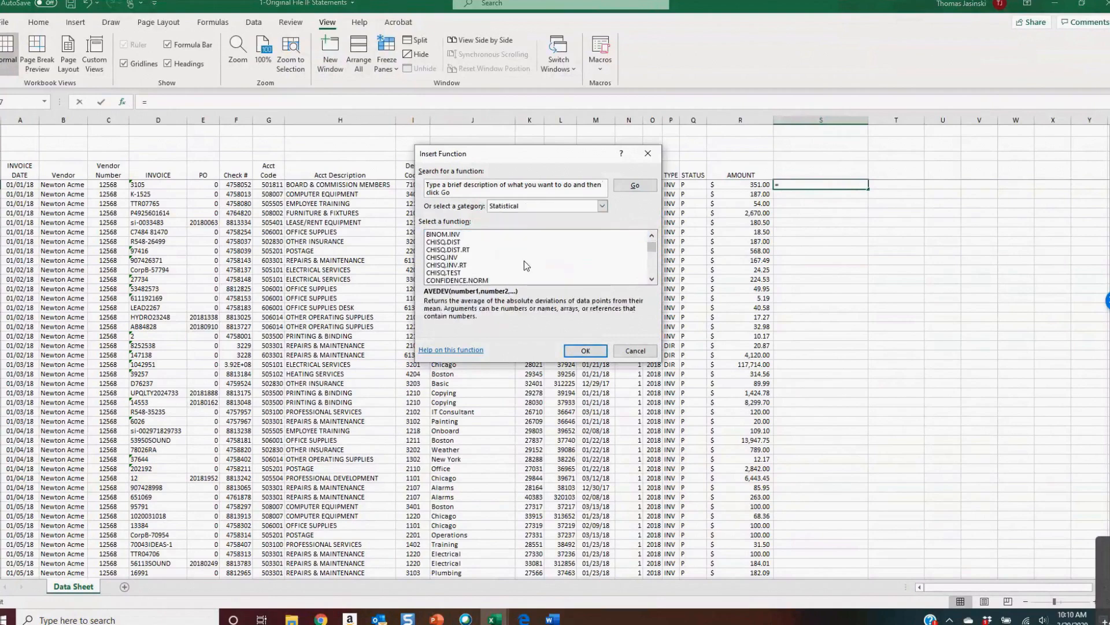
pyautogui.scroll(3, 524, 260)
pyautogui.click(604, 207)
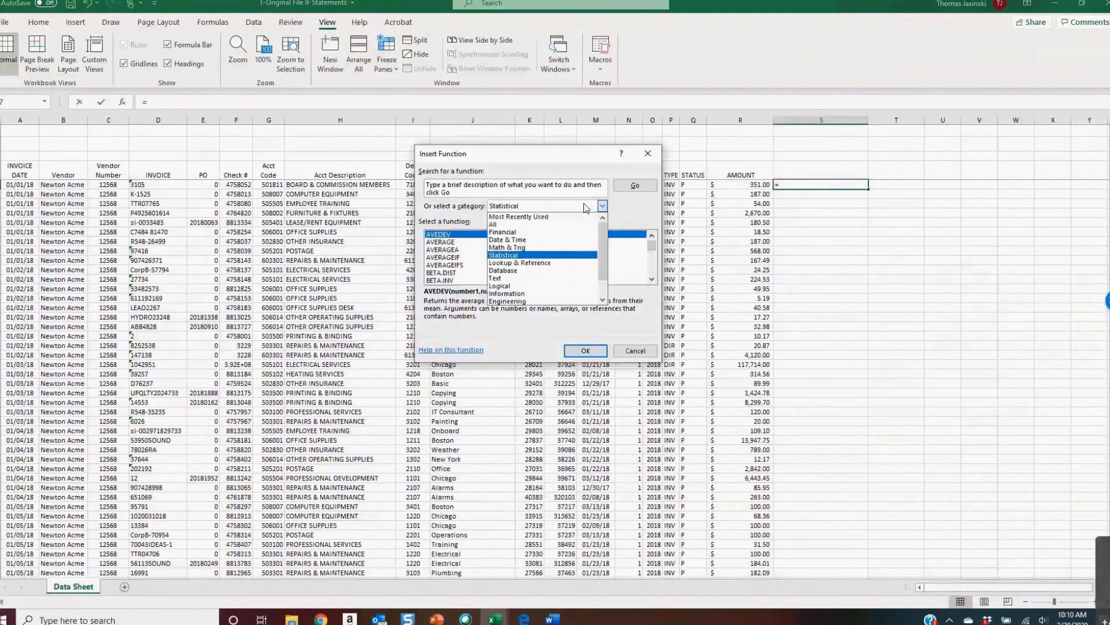
pyautogui.click(518, 224)
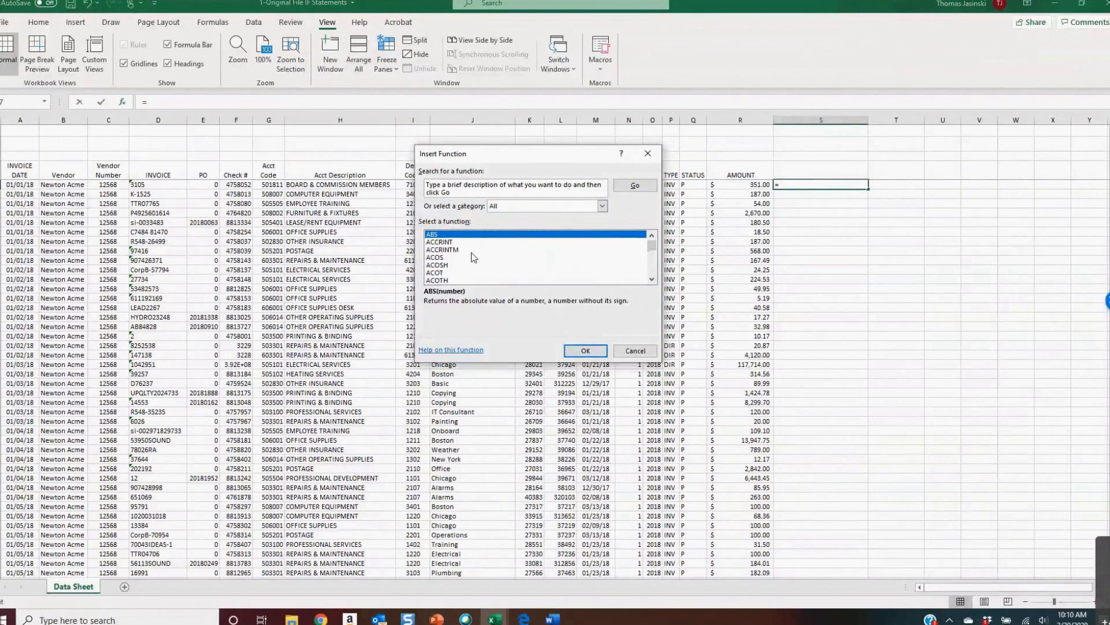
pyautogui.click(604, 207)
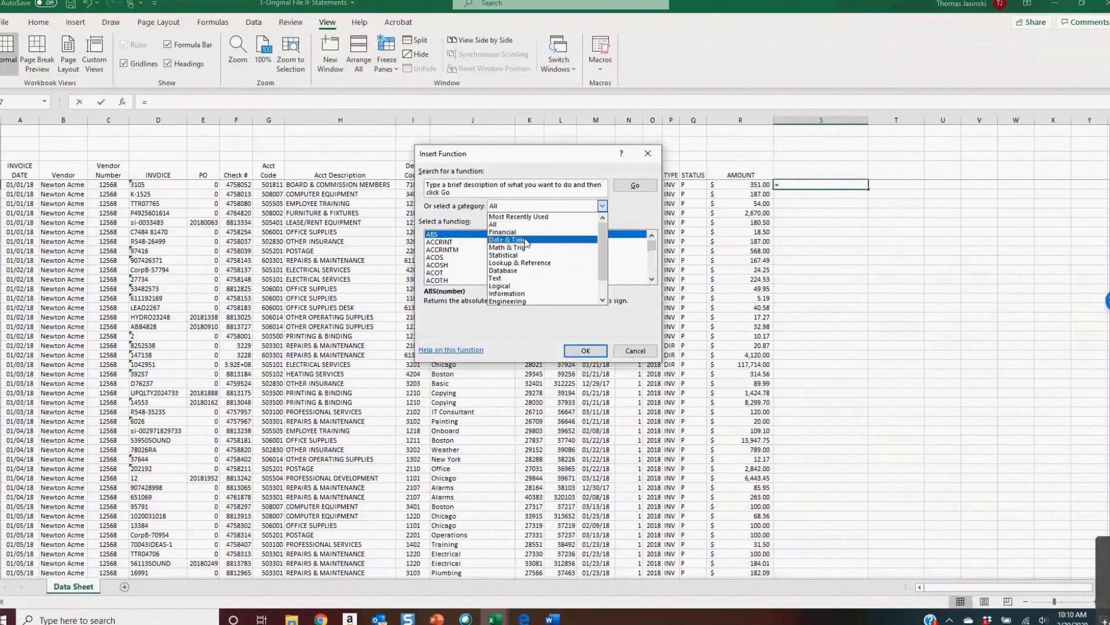
pyautogui.click(540, 224)
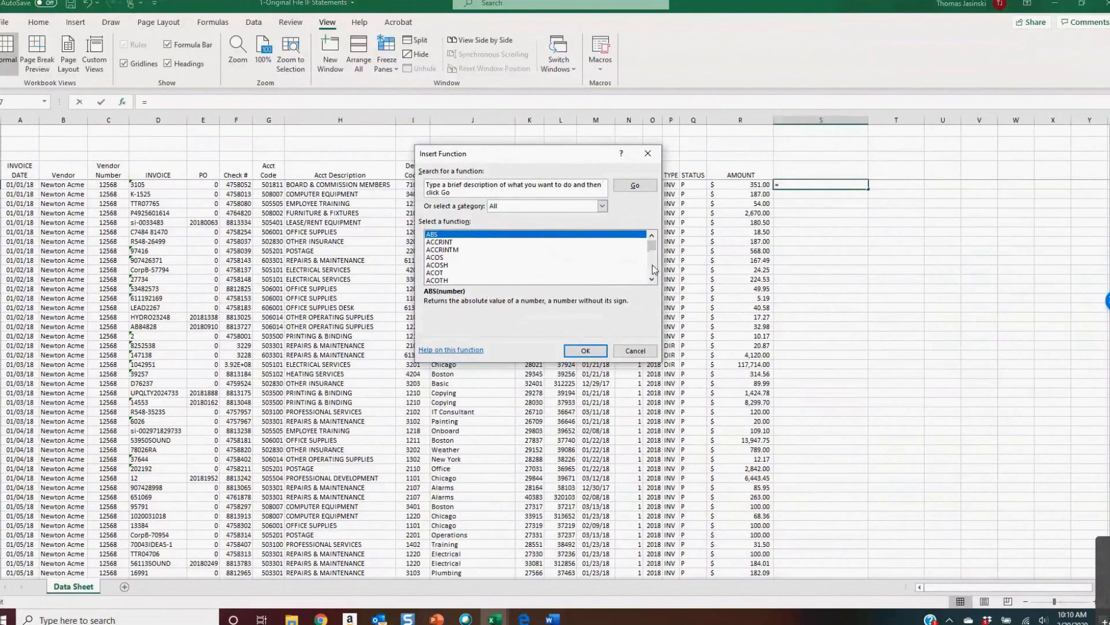
# Scroll through the All function list to locate and select the IF function
pyautogui.scroll(-4, 653, 271)
pyautogui.scroll(-4, 653, 273)
pyautogui.scroll(-5, 653, 273)
pyautogui.scroll(-15, 653, 273)
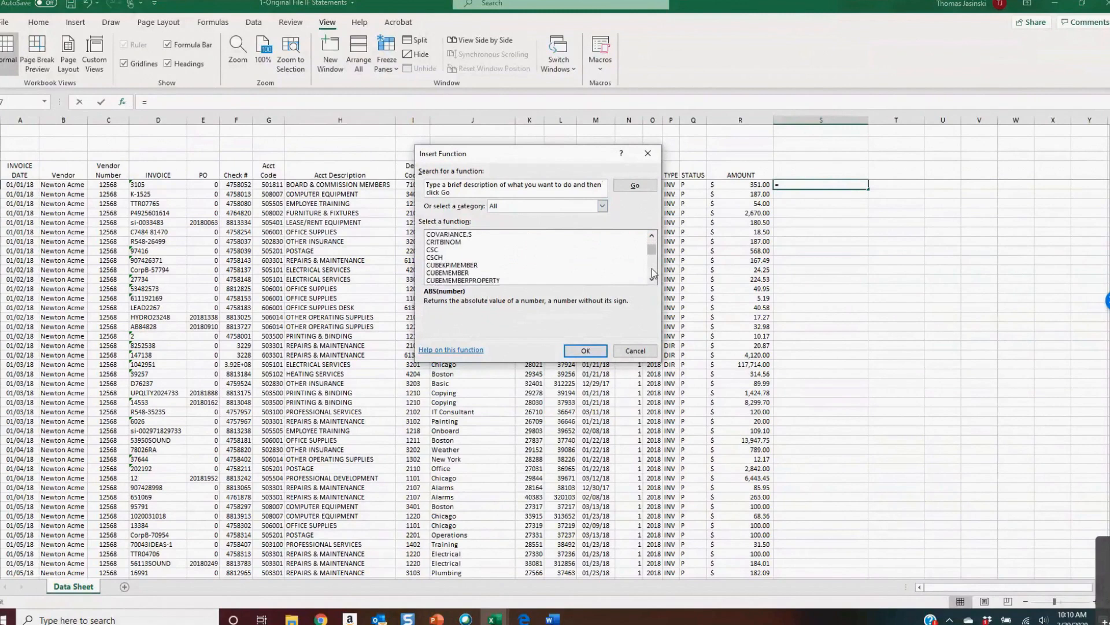
pyautogui.scroll(-15, 653, 273)
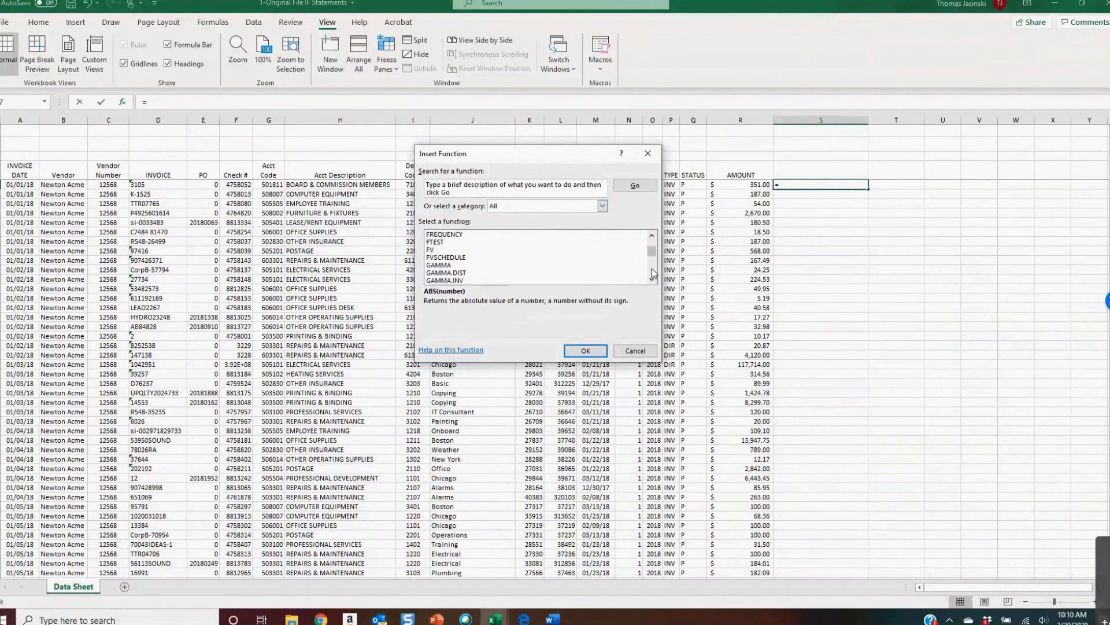
pyautogui.scroll(-3, 653, 273)
pyautogui.scroll(-4, 653, 273)
pyautogui.click(439, 249)
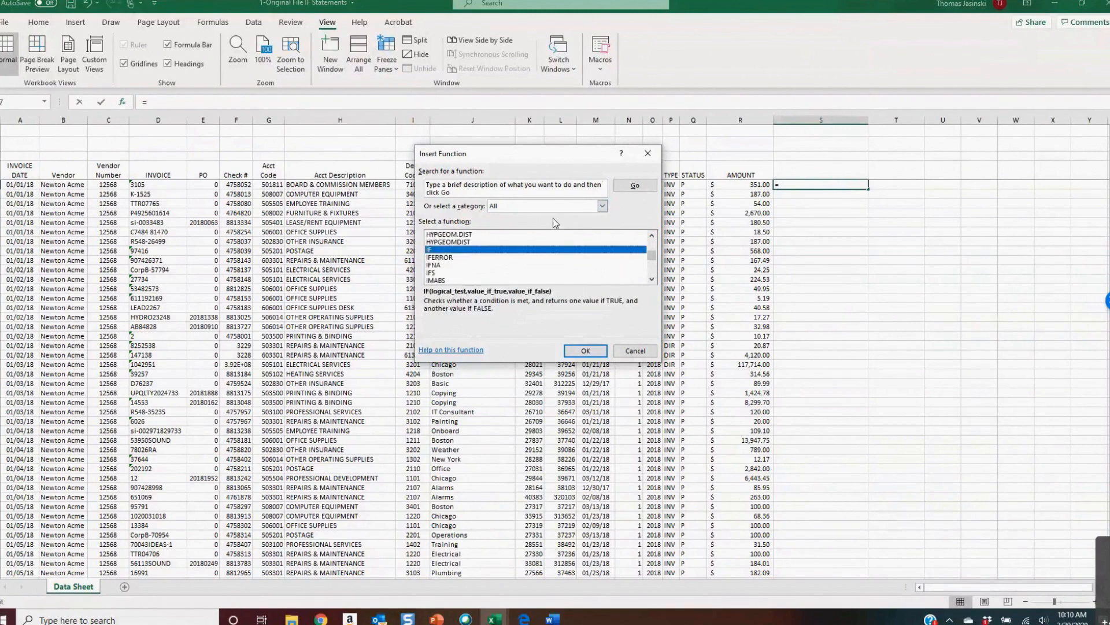
# Switch the function category to Logical, pick IF, and open its Function Arguments dialog
pyautogui.click(601, 207)
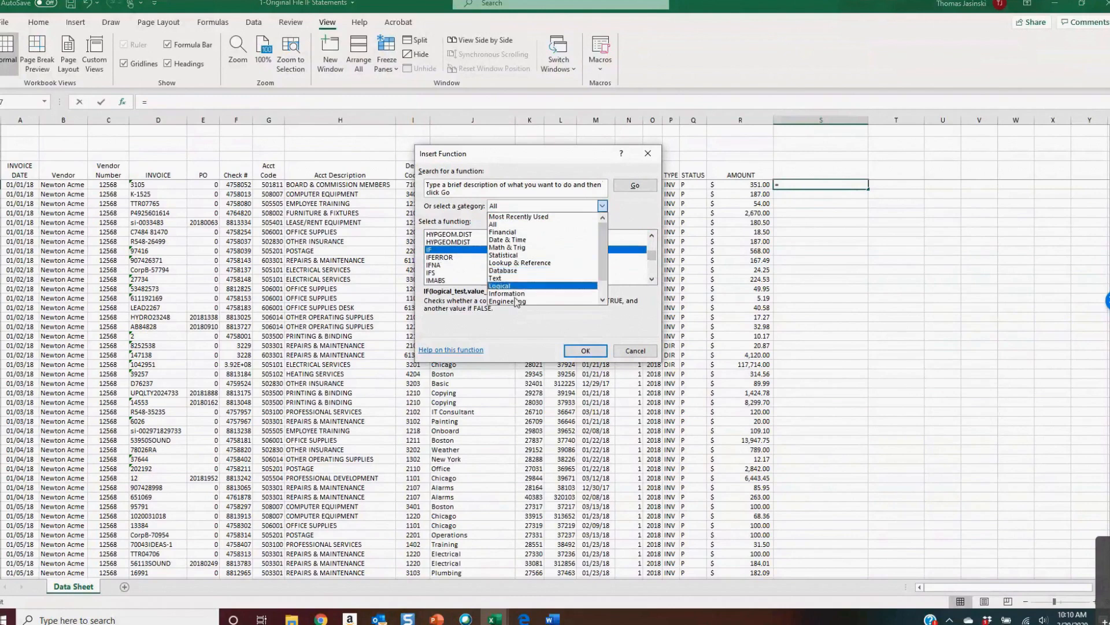
pyautogui.click(516, 286)
pyautogui.click(429, 249)
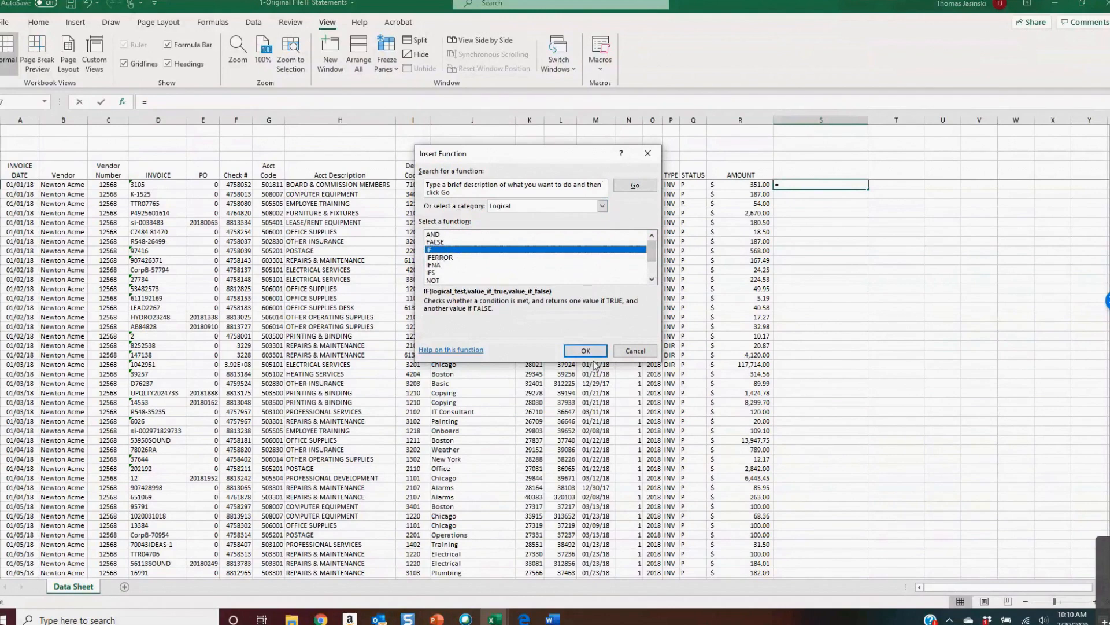
pyautogui.click(550, 206)
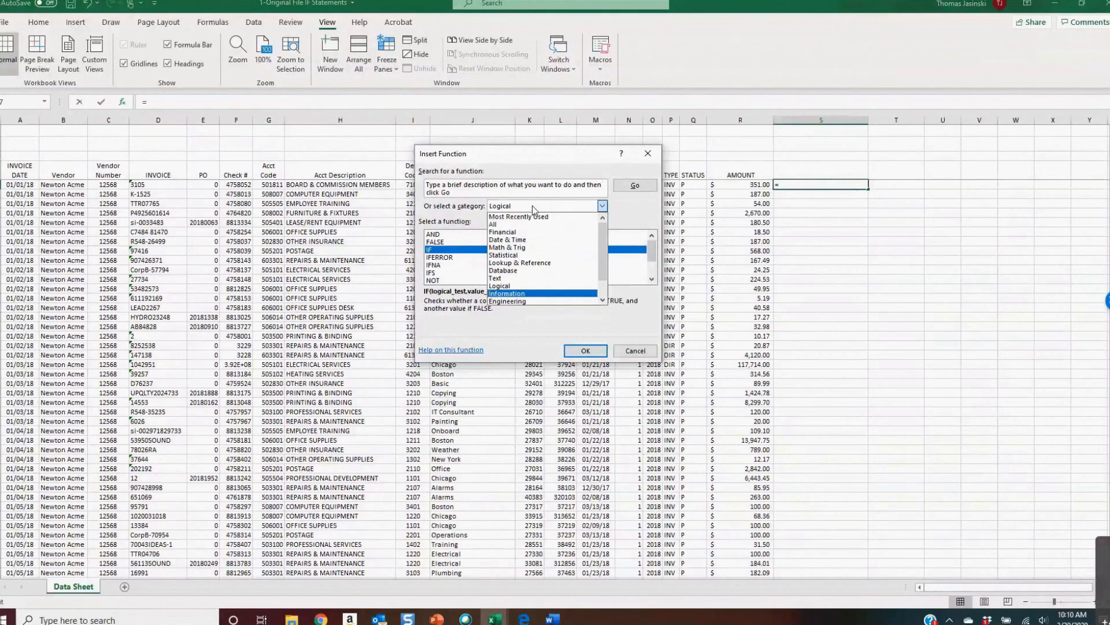
pyautogui.click(445, 256)
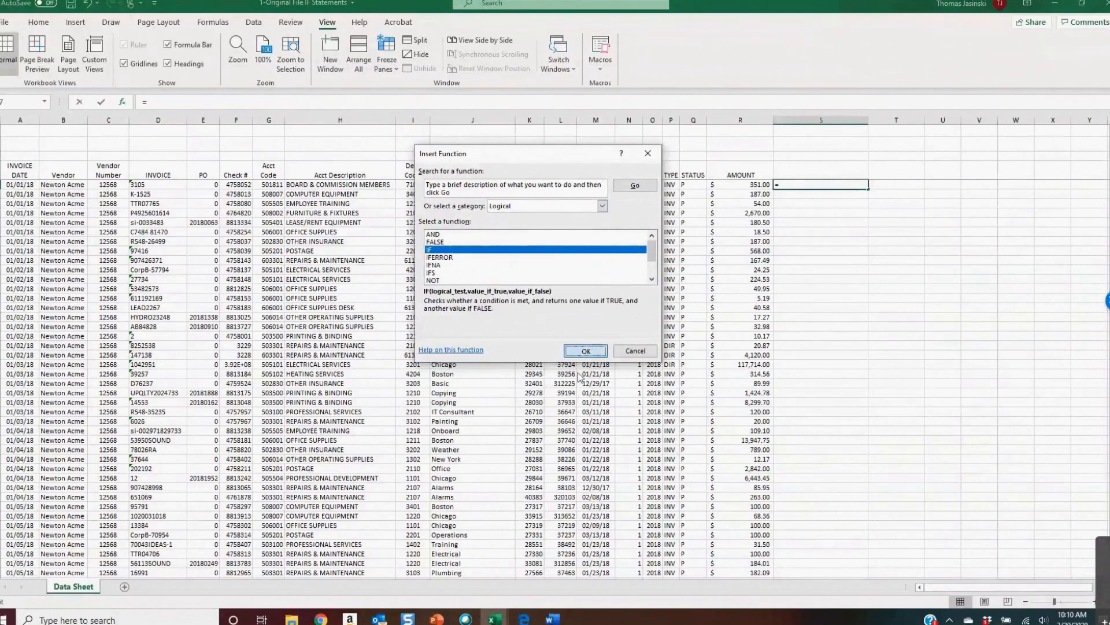
pyautogui.click(586, 350)
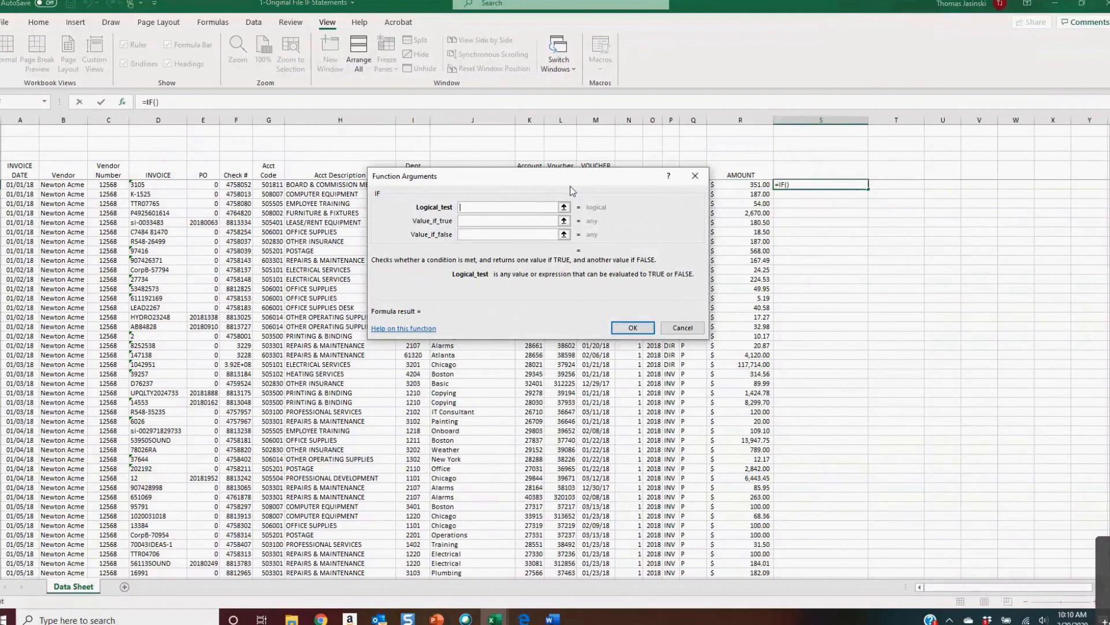
# Enter h7=computer equipment as the IF function's logical test
pyautogui.hotkey('alt', 'Tab')
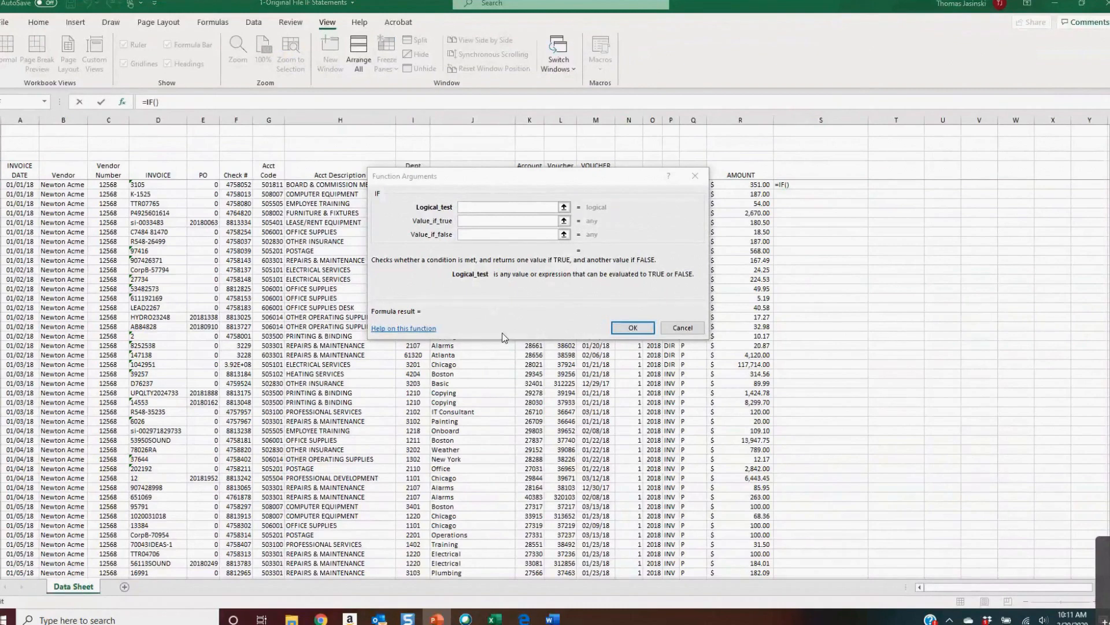
pyautogui.click(832, 185)
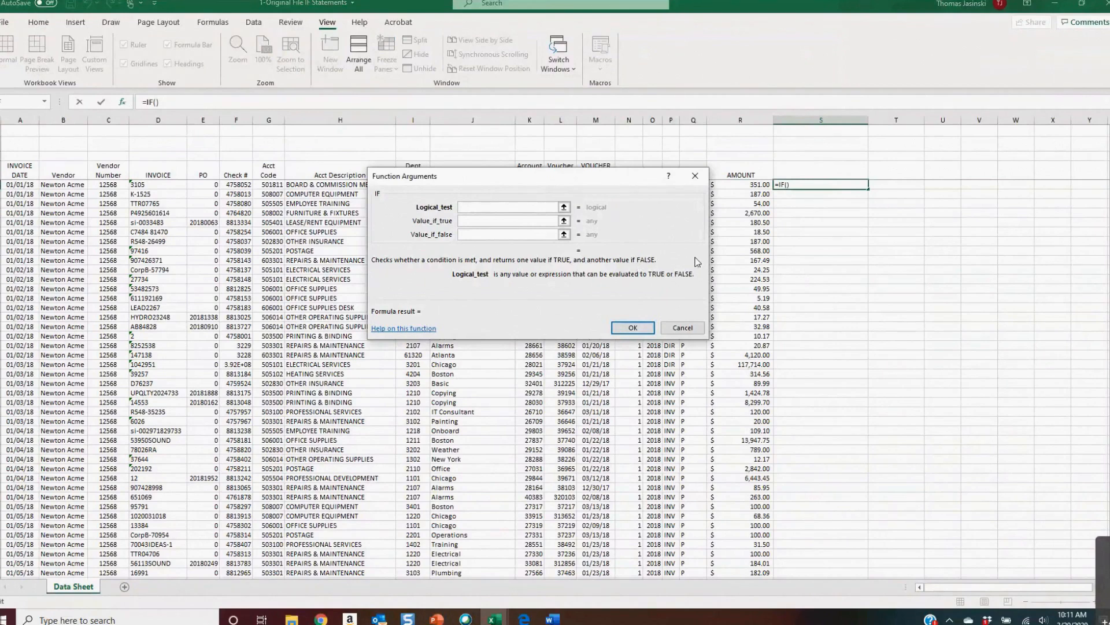
pyautogui.moveTo(698, 262); pyautogui.dragTo(773, 338)
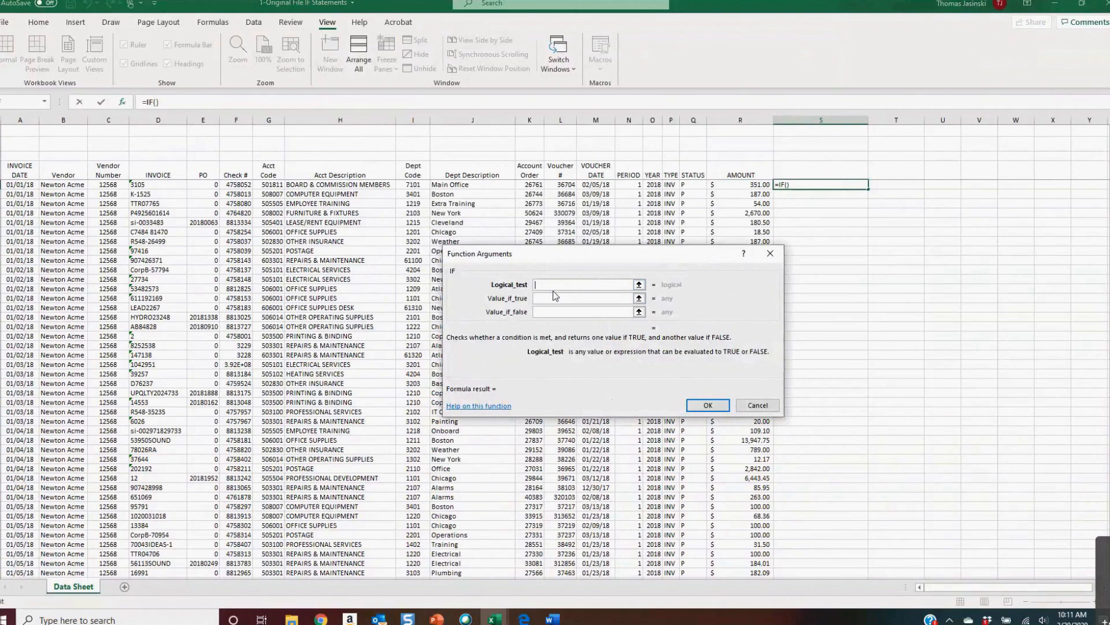
pyautogui.write('h7')
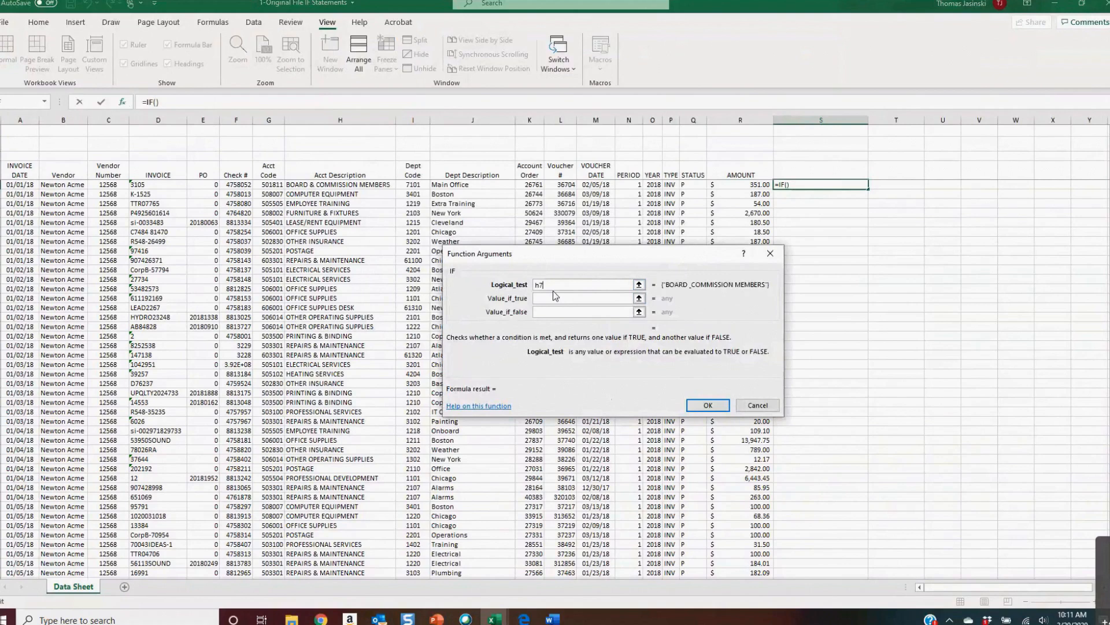
pyautogui.write('=computer equipment')
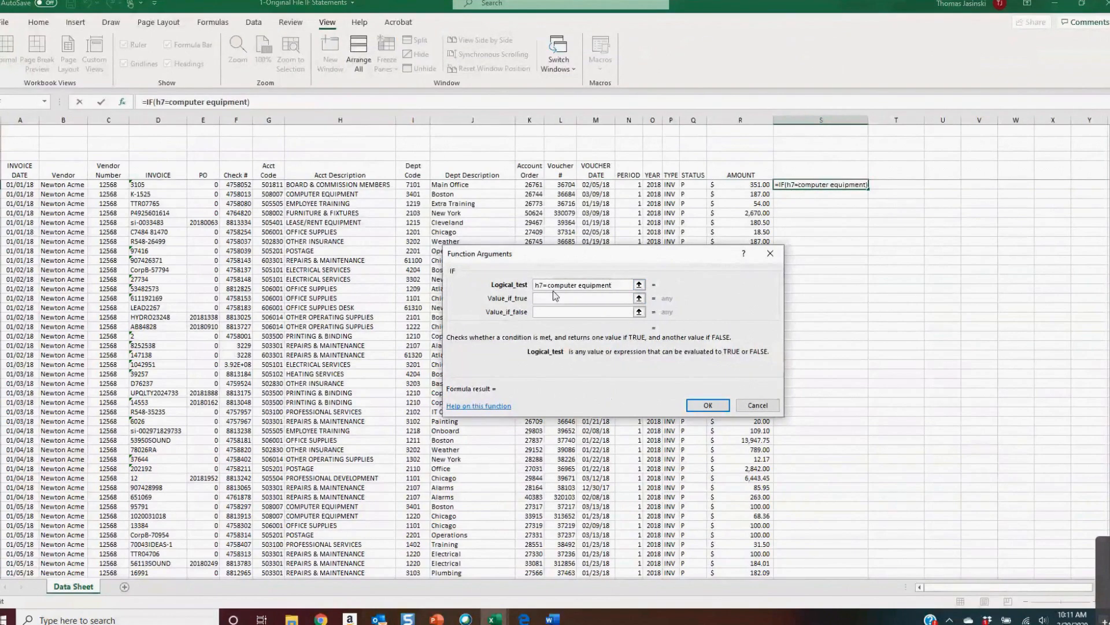
# Wrap computer equipment in quotation marks within the logical test, making it h7="computer equipment"
pyautogui.click(549, 286)
pyautogui.click(535, 299)
pyautogui.click(551, 285)
pyautogui.write('"')
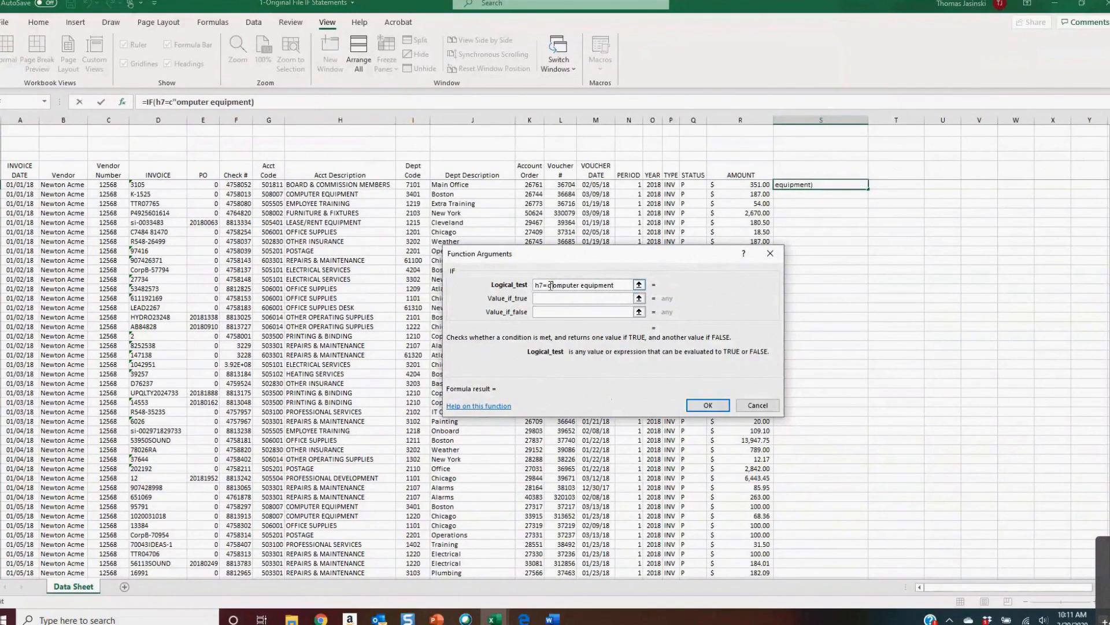
pyautogui.write('"')
pyautogui.press('BackSpace')
pyautogui.write('"')
pyautogui.write('"')
pyautogui.press('Tab')
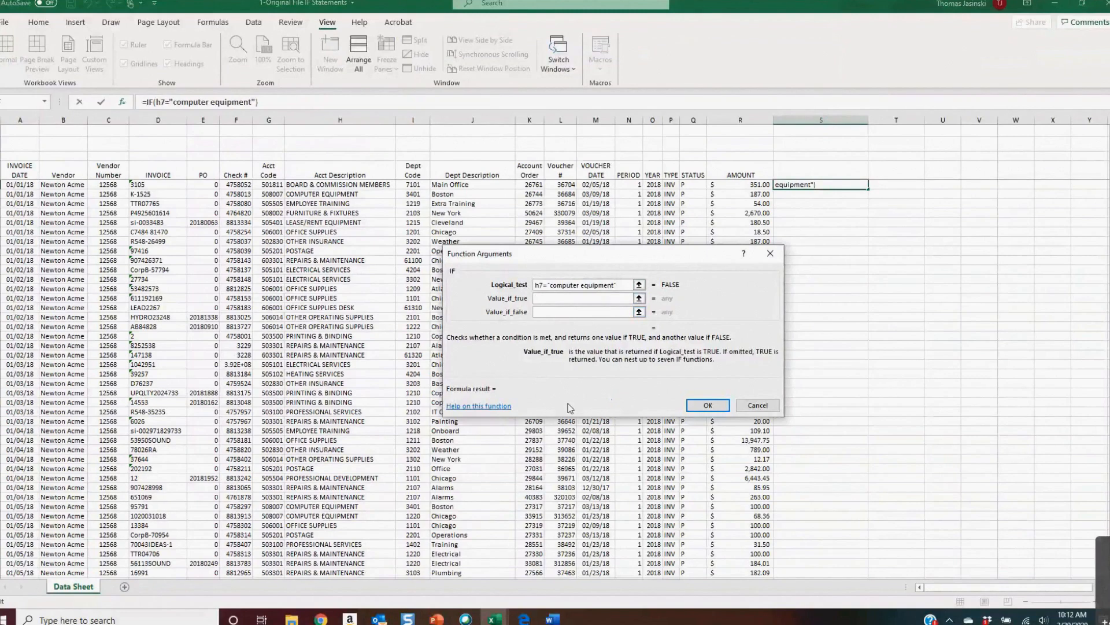
# Set the value if true to H7 and the value if false to an empty string "", then confirm the formula
pyautogui.write('H7')
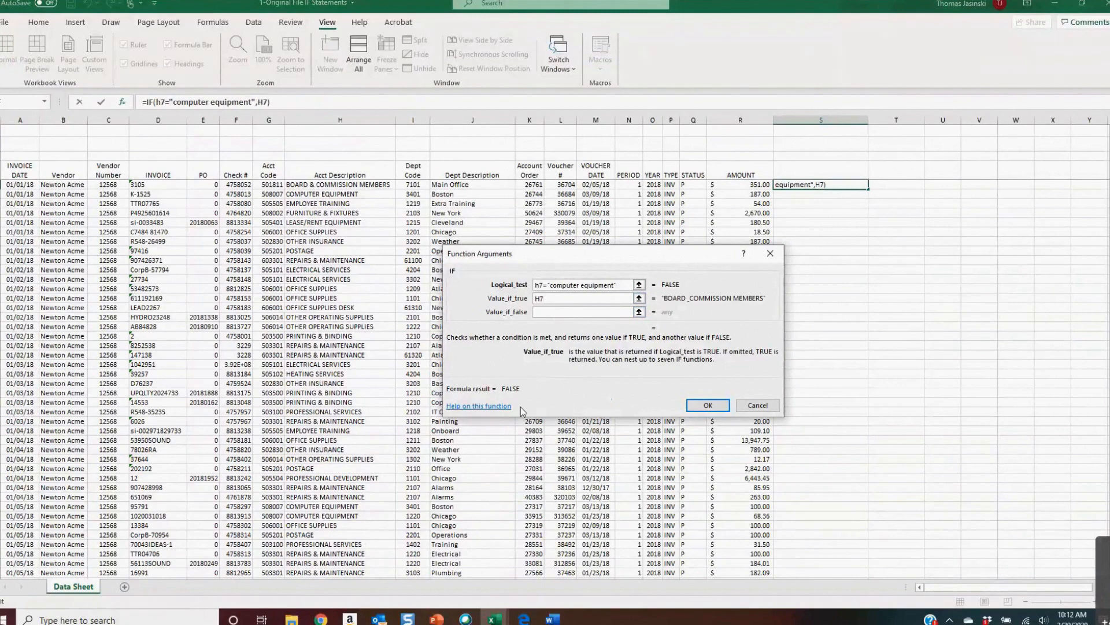
pyautogui.click(551, 298)
pyautogui.click(607, 311)
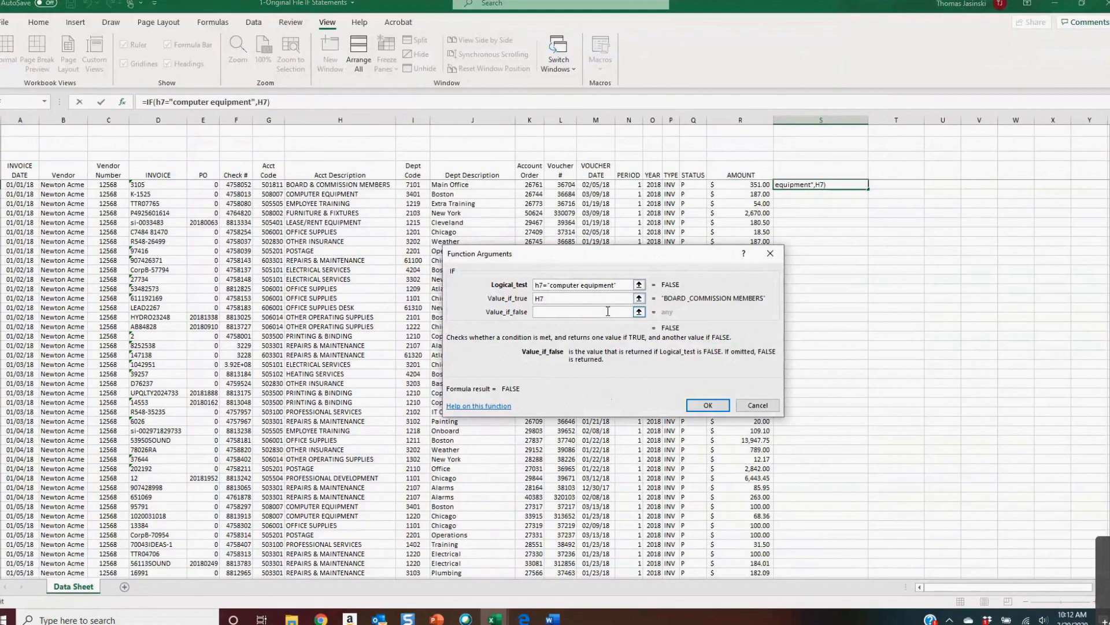
pyautogui.write('""')
pyautogui.click(706, 403)
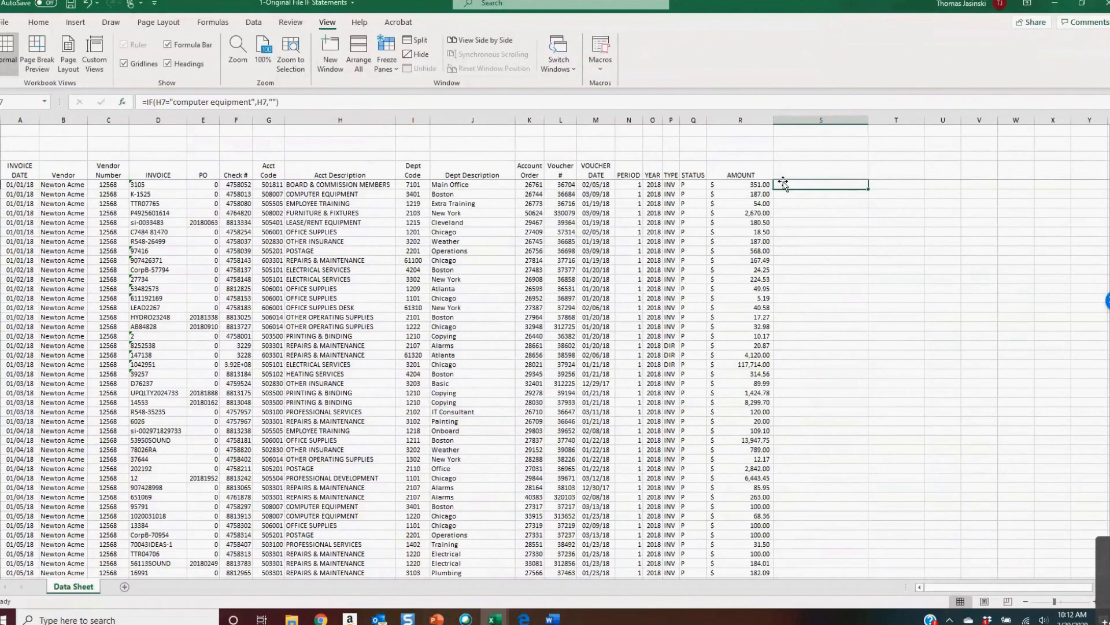
# Copy the IF formula from S7 into S8
pyautogui.hotkey('ctrl', 'c')
pyautogui.press('Down')
pyautogui.press('Return')
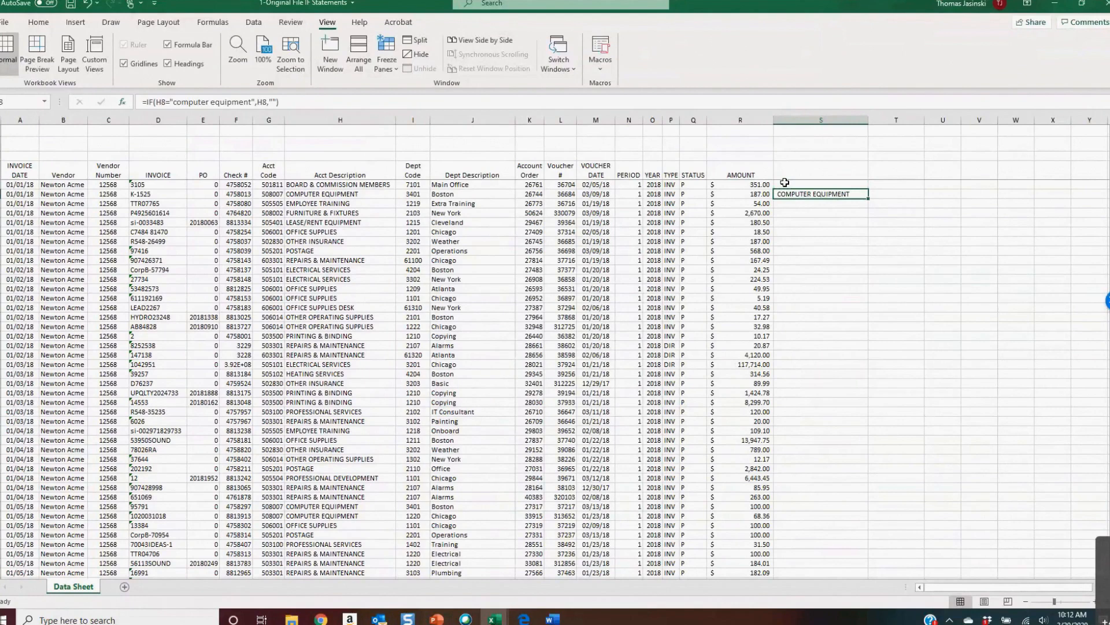
# Copy the formula from S8 and paste it down column S through the remaining data rows
pyautogui.click(785, 183)
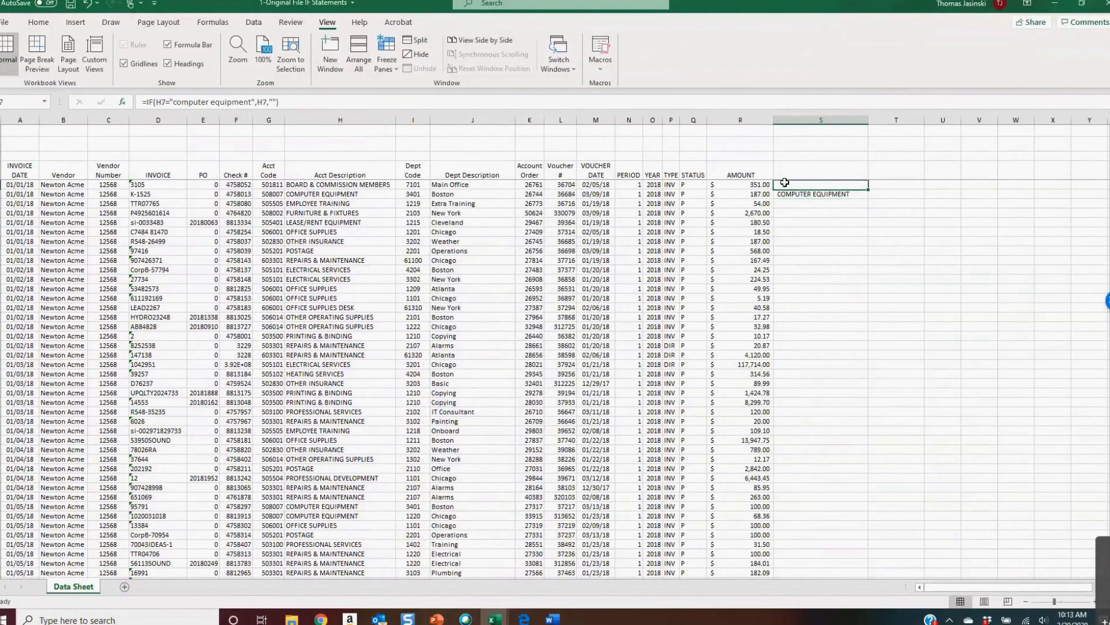
pyautogui.press('Down')
pyautogui.hotkey('ctrl', 'c')
pyautogui.press('Down')
pyautogui.hotkey('shift', 'pagedown')
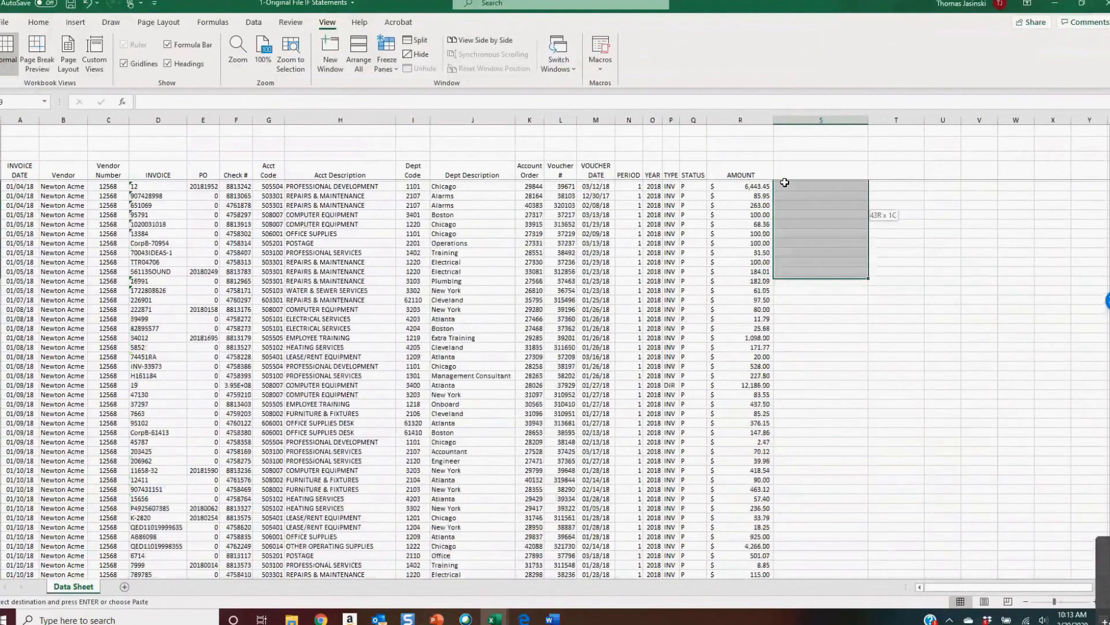
pyautogui.hotkey('shift', 'pagedown')
pyautogui.hotkey('shift', 'pagedown')
pyautogui.hotkey('shift', 'pagedown')
pyautogui.hotkey('shift', 'pagedown')
pyautogui.hotkey('shift', 'pagedown')
pyautogui.hotkey('shift', 'pagedown')
pyautogui.hotkey('shift', 'pagedown')
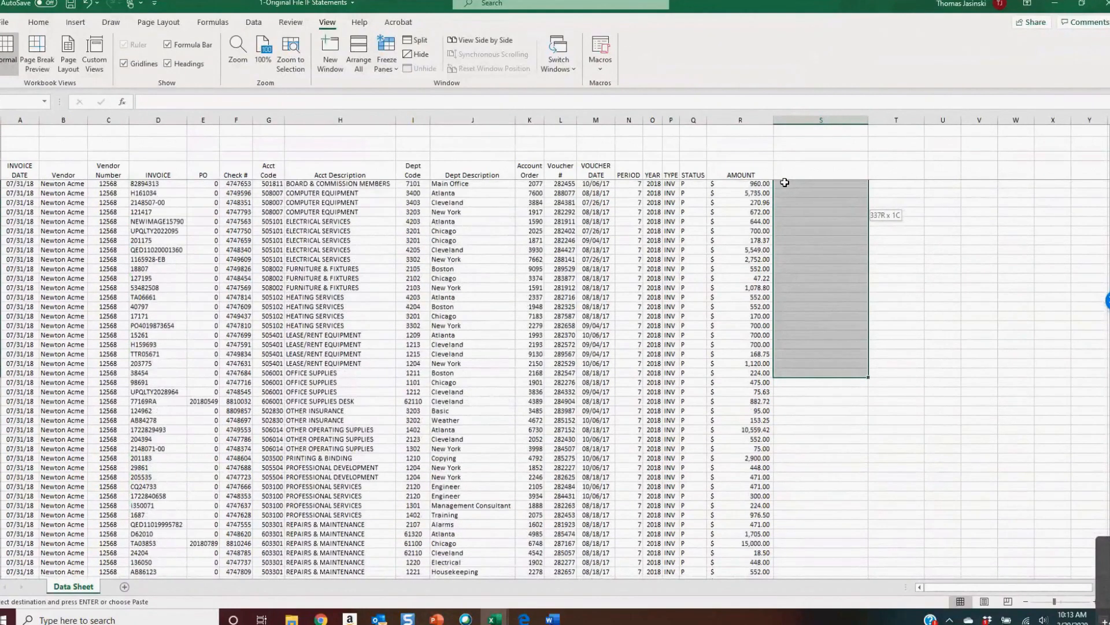
pyautogui.hotkey('shift', 'pagedown')
pyautogui.hotkey('shift', 'pagedown')
pyautogui.hotkey('shift', 'pagedown')
pyautogui.hotkey('shift', 'pagedown')
pyautogui.hotkey('shift', 'pagedown')
pyautogui.hotkey('shift', 'pagedown')
pyautogui.hotkey('shift', 'pagedown')
pyautogui.hotkey('shift', 'pagedown')
pyautogui.hotkey('shift', 'pagedown')
pyautogui.hotkey('shift', 'pagedown')
pyautogui.hotkey('shift', 'pagedown')
pyautogui.hotkey('shift', 'pagedown')
pyautogui.hotkey('shift', 'pagedown')
pyautogui.hotkey('shift', 'pagedown')
pyautogui.hotkey('shift', 'pagedown')
pyautogui.hotkey('shift', 'pagedown')
pyautogui.hotkey('shift', 'pagedown')
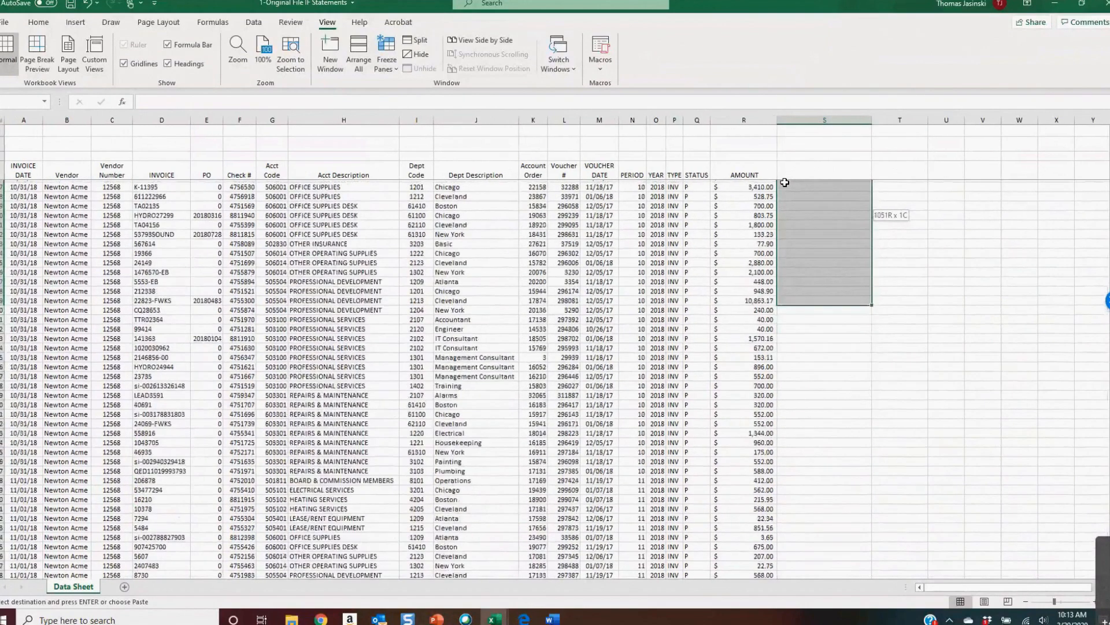
pyautogui.hotkey('shift', 'pagedown')
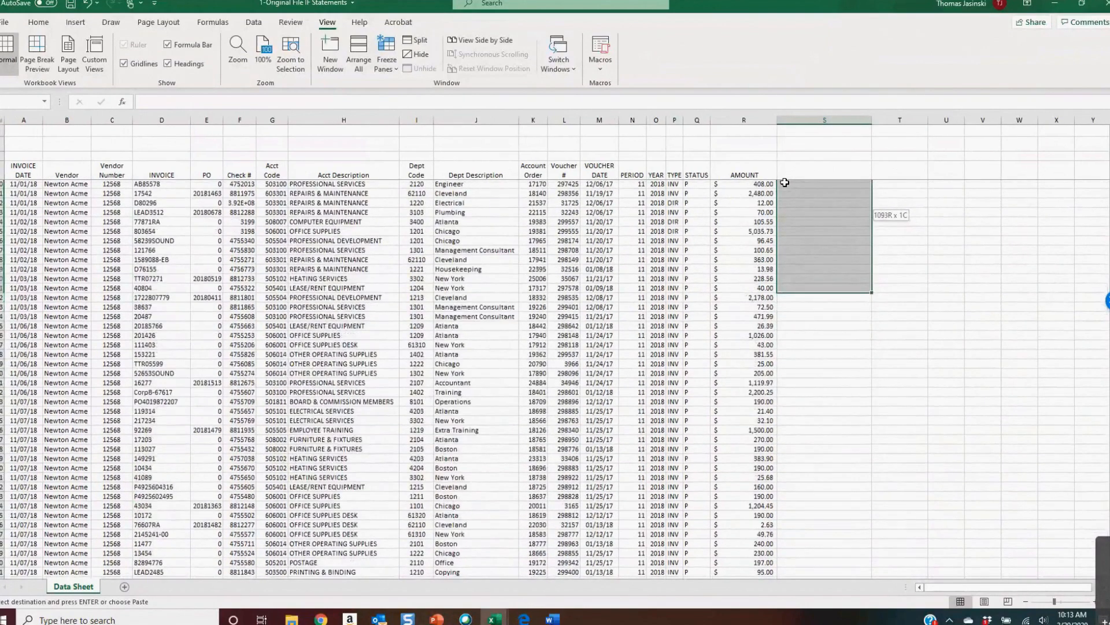
pyautogui.hotkey('shift', 'pagedown')
pyautogui.hotkey('shift', 'pagedown')
pyautogui.hotkey('shift', 'pagedown')
pyautogui.hotkey('shift', 'pagedown')
pyautogui.hotkey('shift', 'pagedown')
pyautogui.hotkey('shift', 'pagedown')
pyautogui.hotkey('shift', 'pagedown')
pyautogui.hotkey('shift', 'pagedown')
pyautogui.hotkey('shift', 'pagedown')
pyautogui.hotkey('shift', 'pagedown')
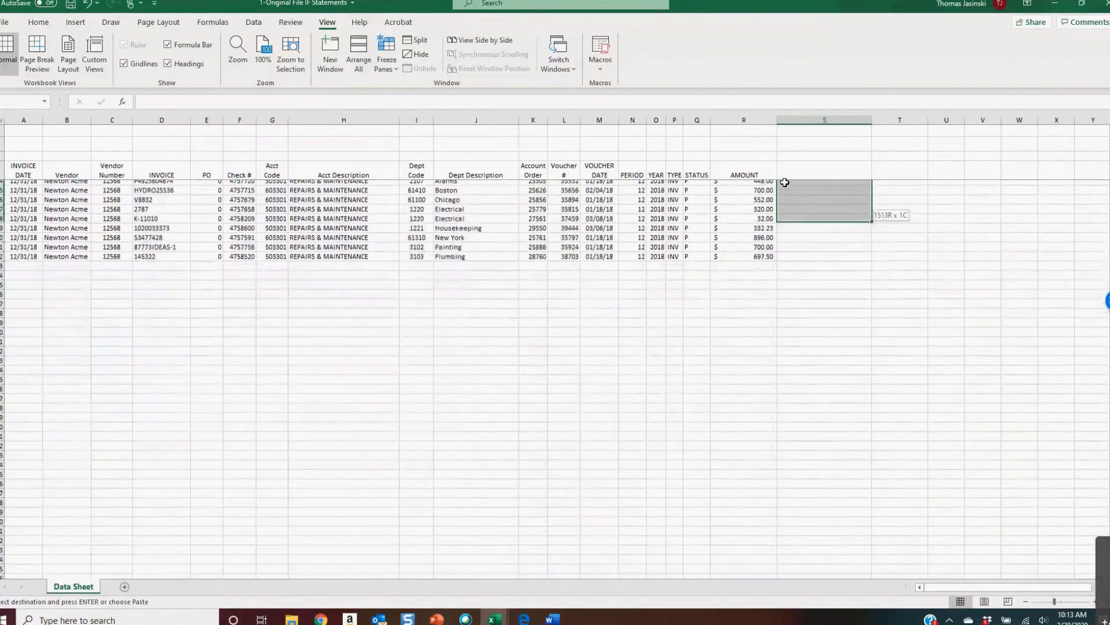
pyautogui.scroll(9, 785, 182)
pyautogui.hotkey('ctrl', 'v')
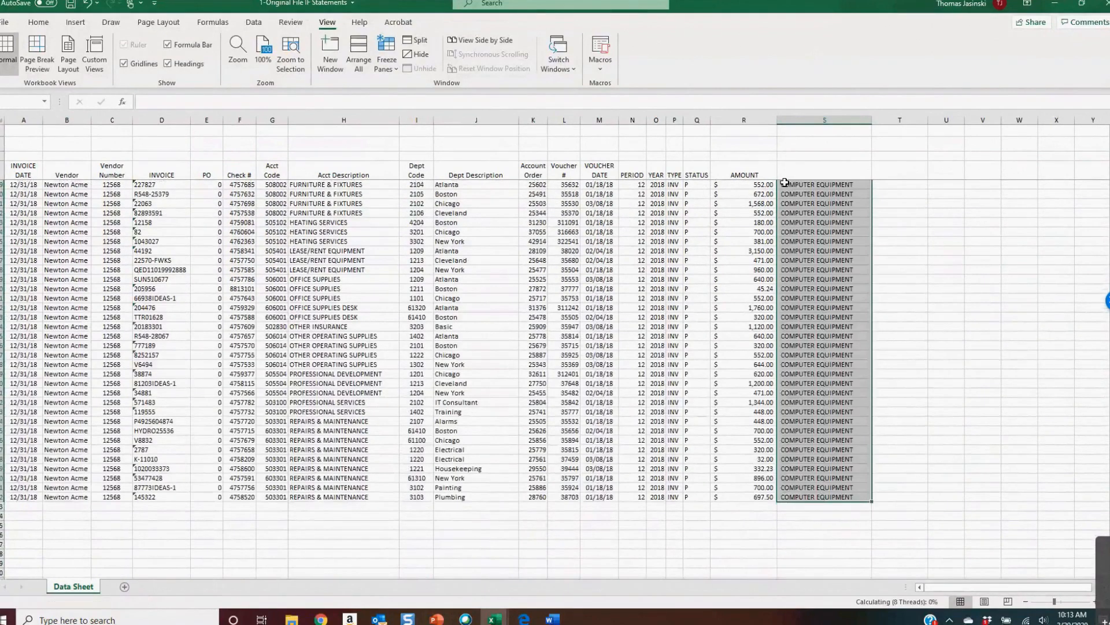
# Check the bottom of the data to see that the formula column reaches the last row
pyautogui.press('Left')
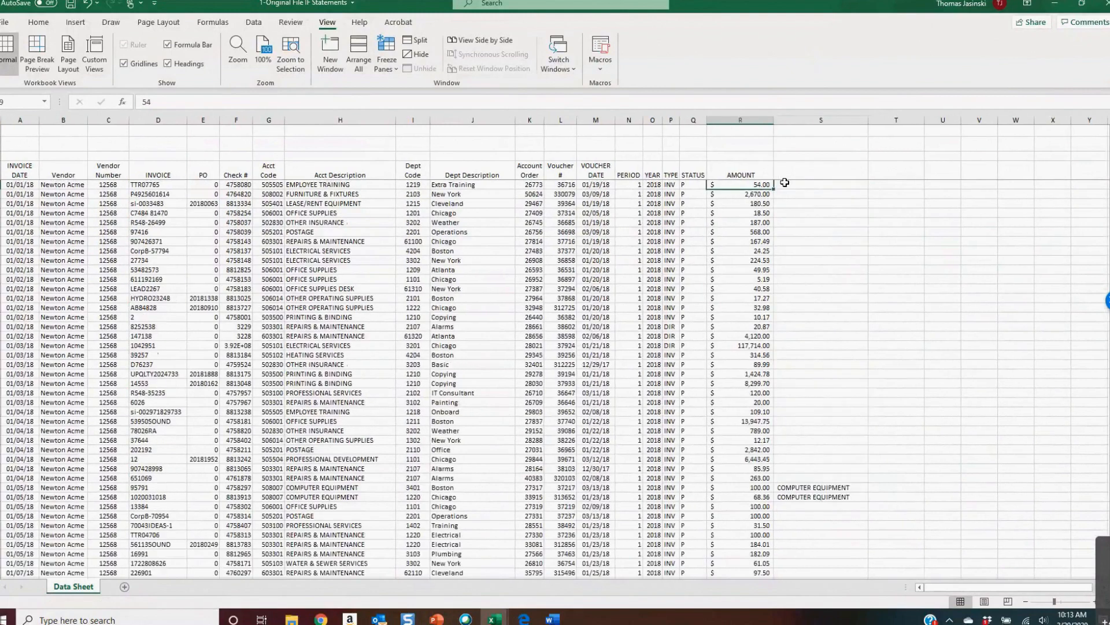
pyautogui.hotkey('ctrl', 'Down')
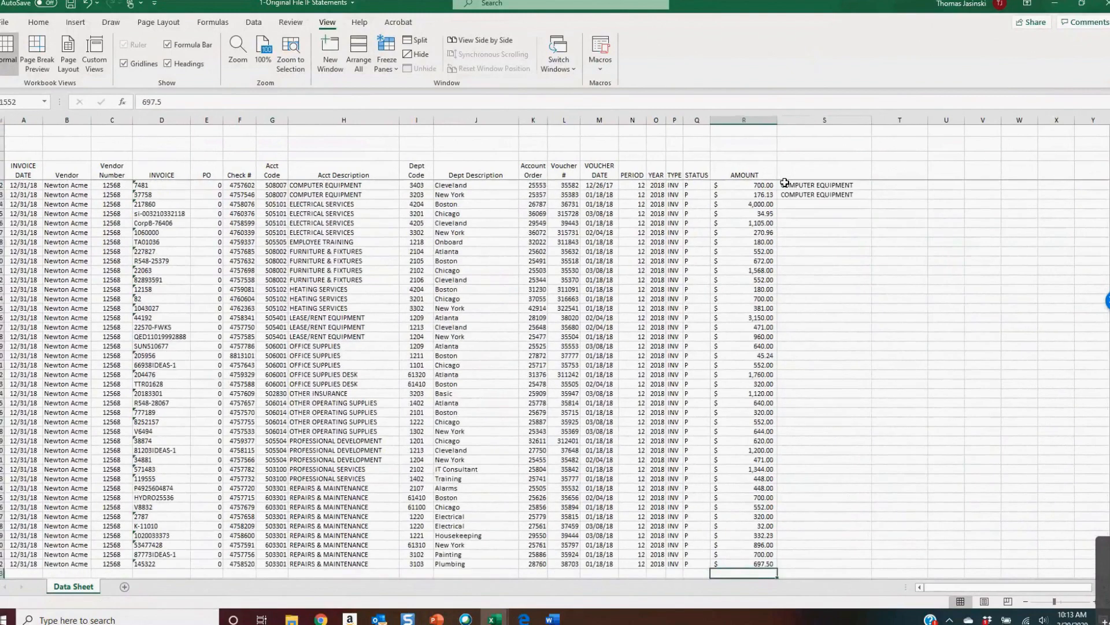
pyautogui.press('Right')
pyautogui.press('Right')
pyautogui.hscroll(2, 785, 183)
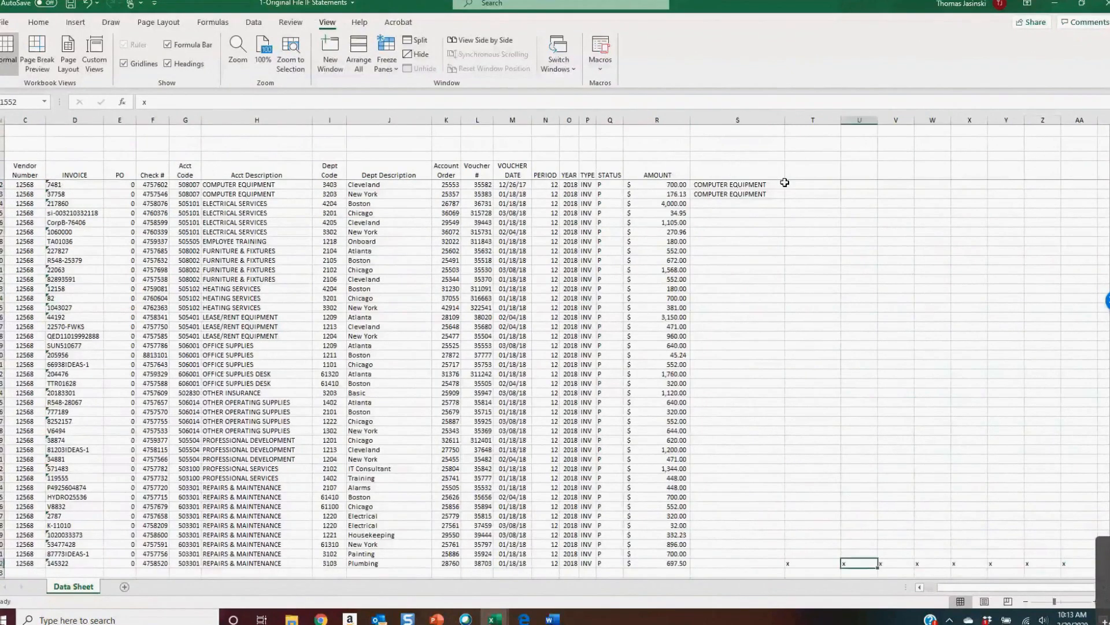
pyautogui.press('Left')
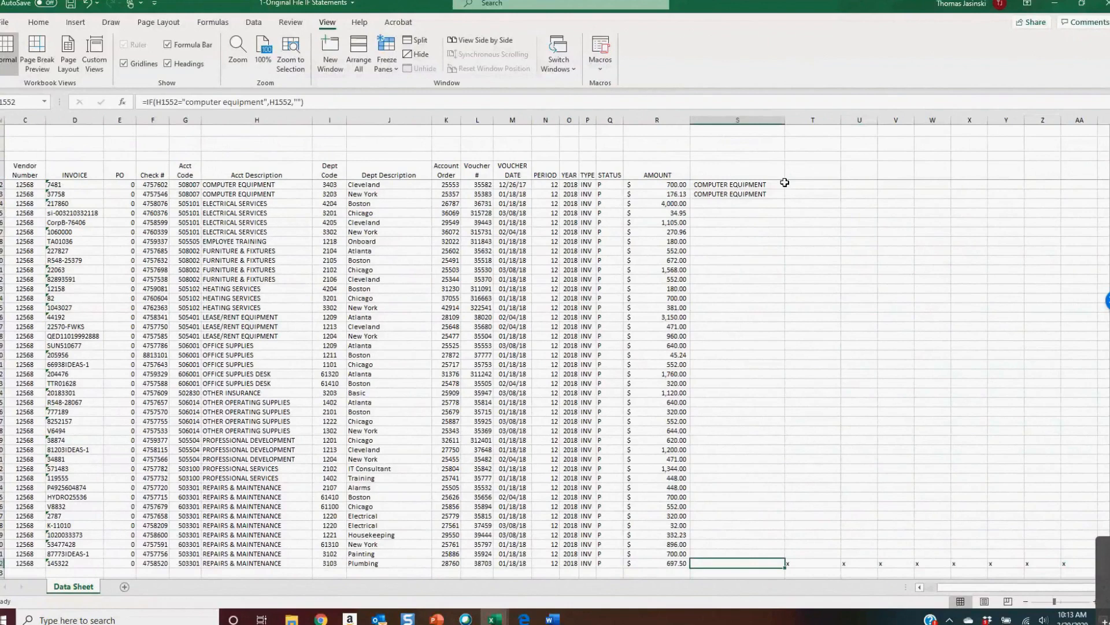
pyautogui.press('Right')
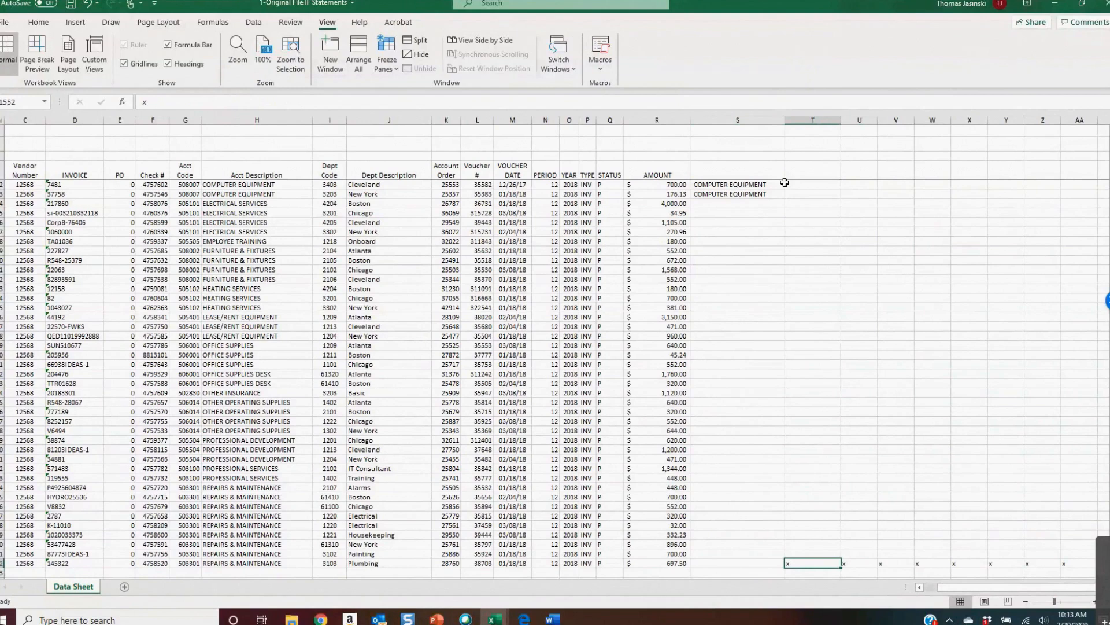
pyautogui.hotkey('ctrl', 'Up')
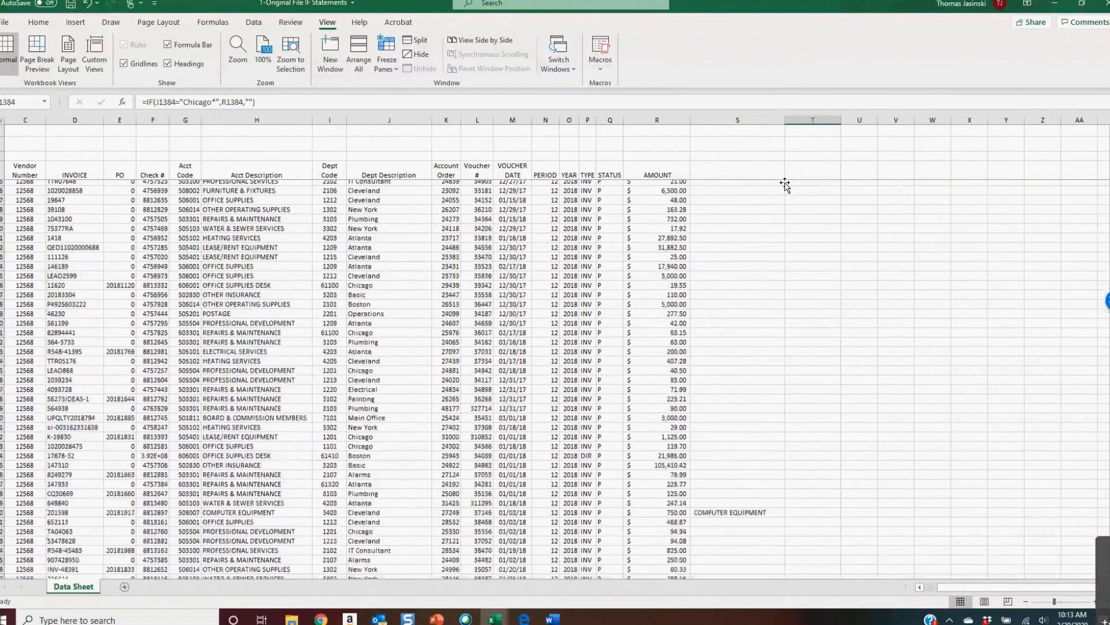
# Enter the column heading IF Computer Equipment above the formula column in S6
pyautogui.hotkey('ctrl', 'Home')
pyautogui.press('Up')
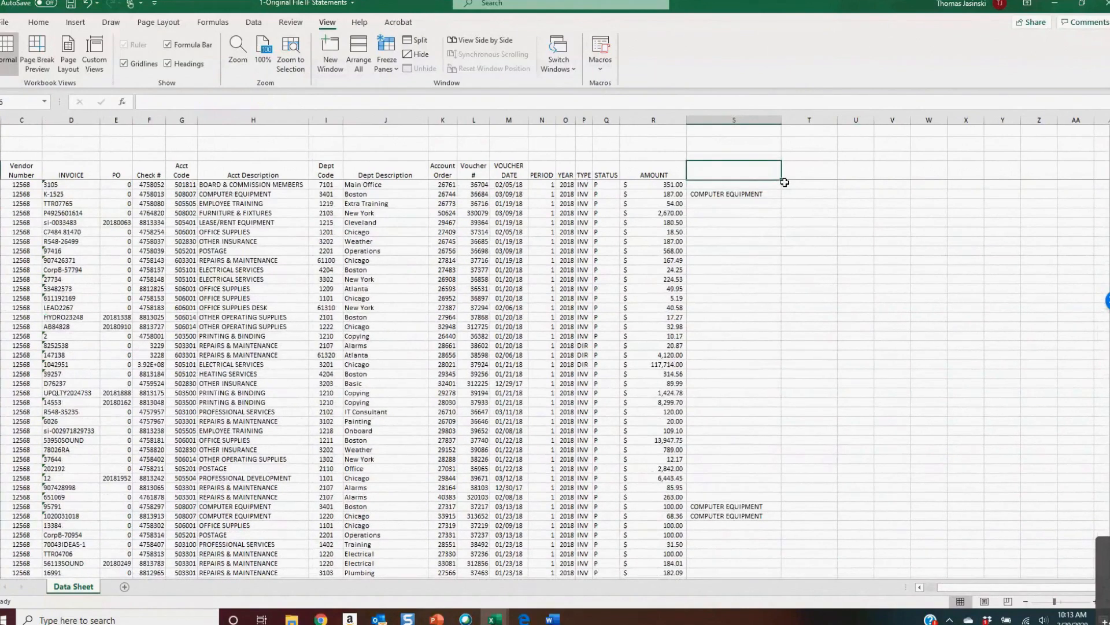
pyautogui.write('IF T')
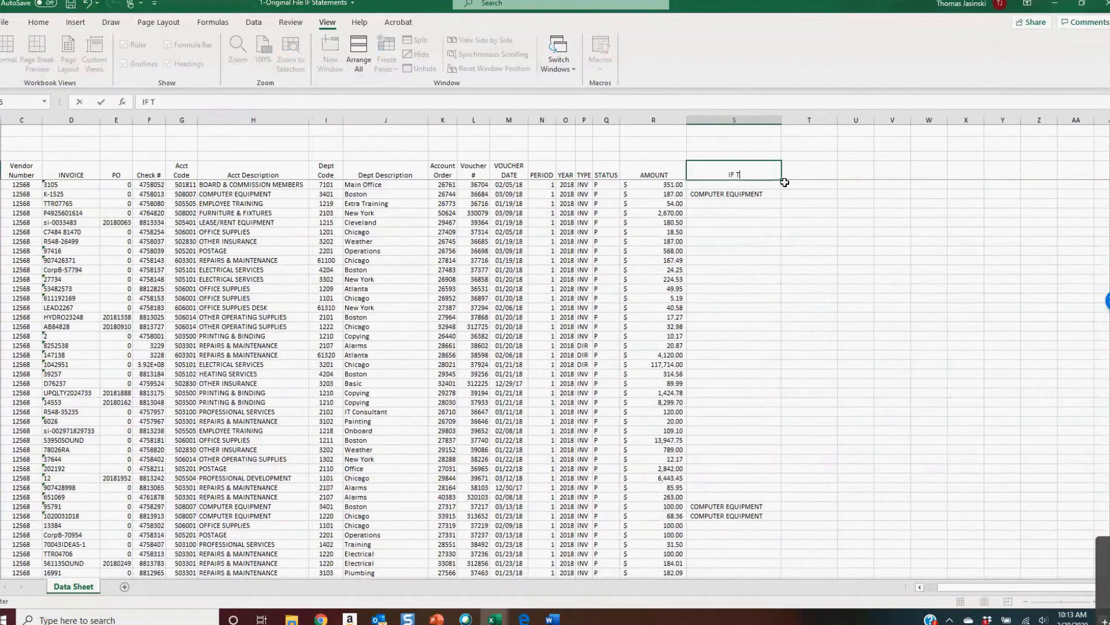
pyautogui.press('BackSpace')
pyautogui.write('Computer Equipment')
pyautogui.press('Return')
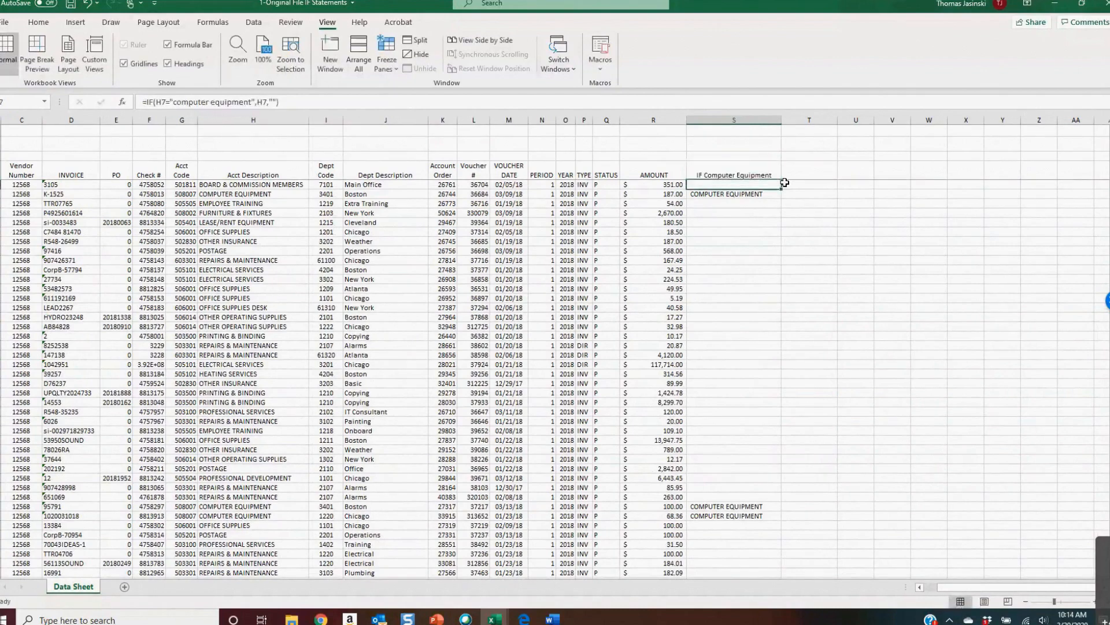
# Step through the first cells of column S to inspect the IF formulas and their results
pyautogui.press('Down')
pyautogui.press('Down')
pyautogui.press('Down')
pyautogui.press('Down')
pyautogui.press('Down')
pyautogui.press('Down')
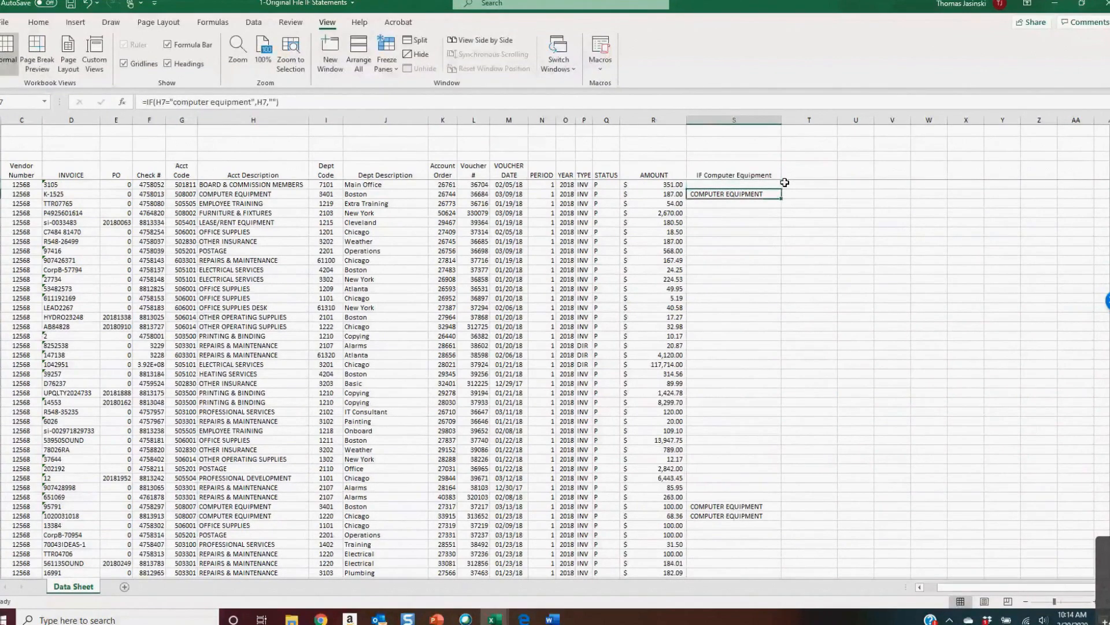
pyautogui.press('Down')
pyautogui.press('Down')
pyautogui.press('Down')
pyautogui.press('Down')
pyautogui.press('Down')
pyautogui.press('Down')
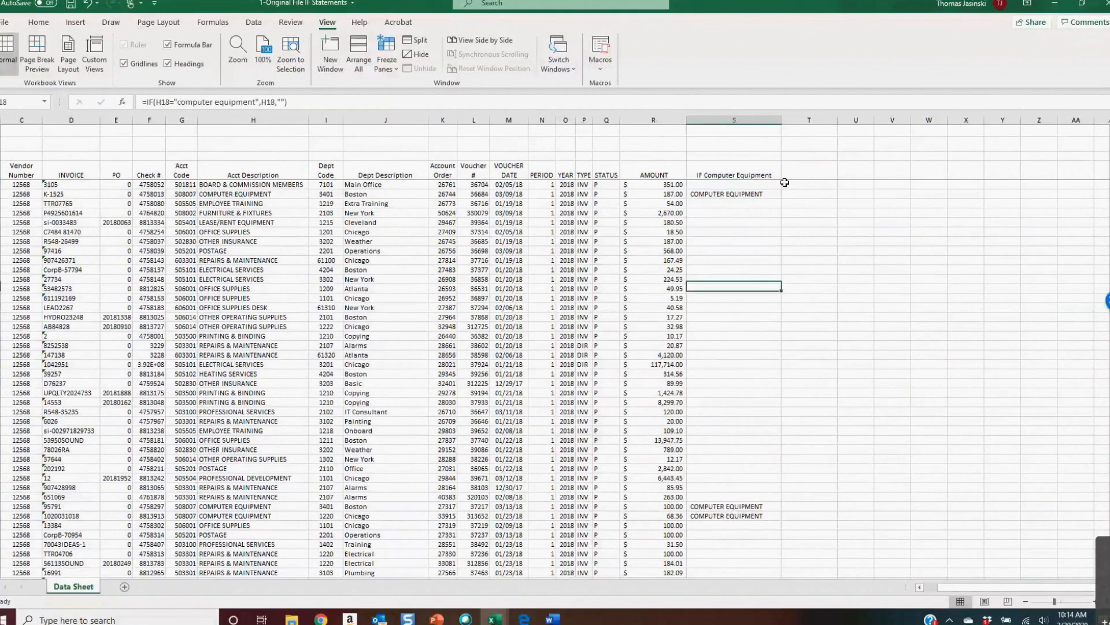
pyautogui.press('Up')
pyautogui.press('Up')
pyautogui.press('Up')
pyautogui.press('Up')
pyautogui.press('Up')
pyautogui.press('Up')
pyautogui.press('Up')
pyautogui.press('Up')
pyautogui.press('Up')
pyautogui.press('Up')
pyautogui.press('Up')
pyautogui.press('Up')
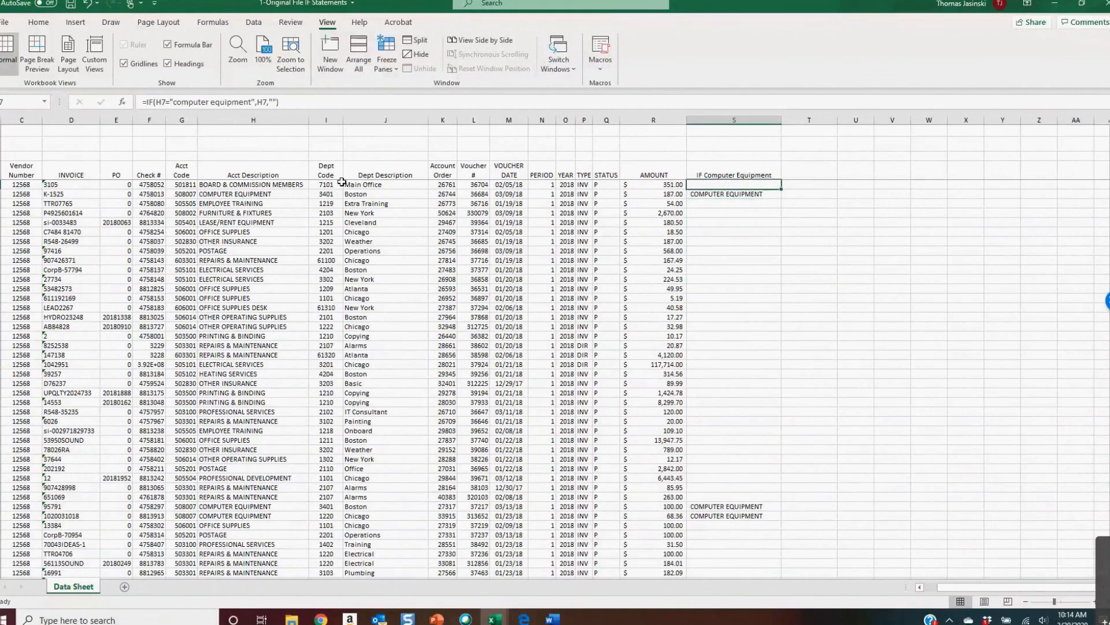
pyautogui.click(745, 195)
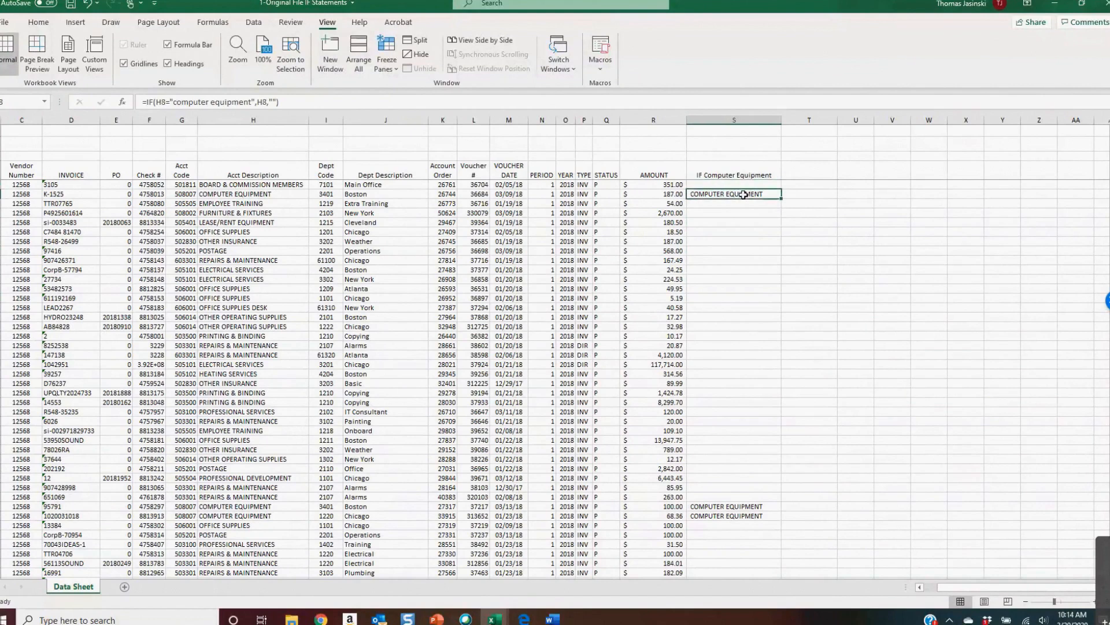